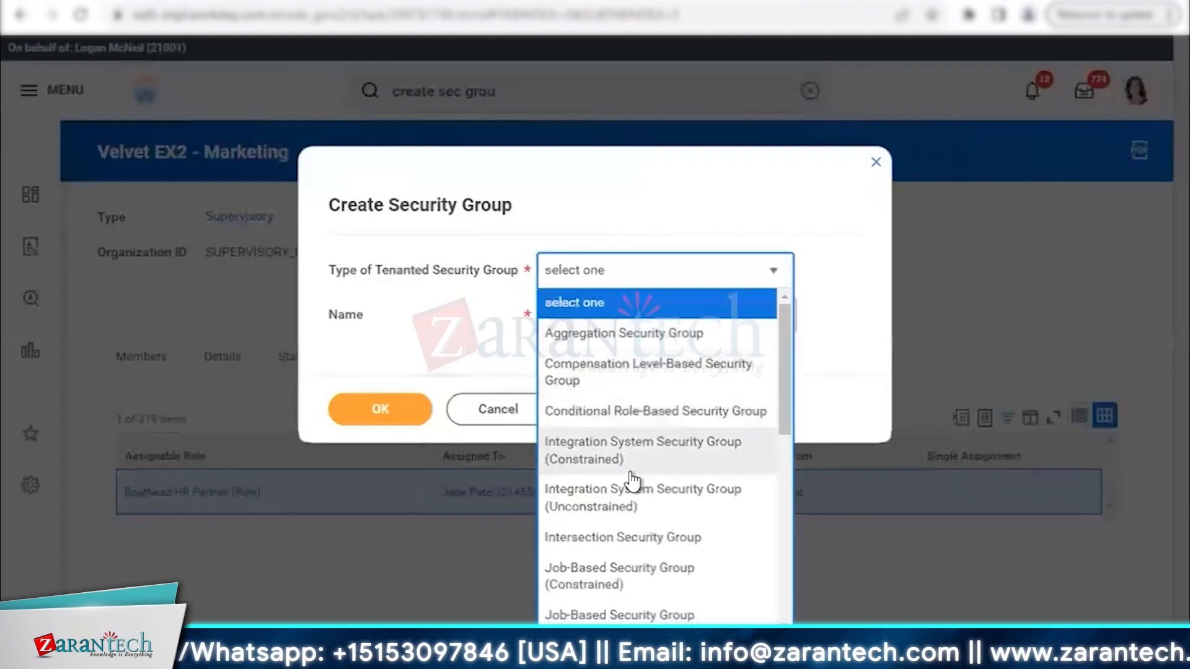
# Step: Create an Intersection Security Group named "Velvet - Intersection"
pyautogui.click(626, 539)
pyautogui.click(651, 304)
pyautogui.write('Velvet - Intersection')
pyautogui.doubleClick(335, 317)
pyautogui.click(738, 325)
pyautogui.moveTo(738, 326); pyautogui.dragTo(542, 317)
pyautogui.press('Return')
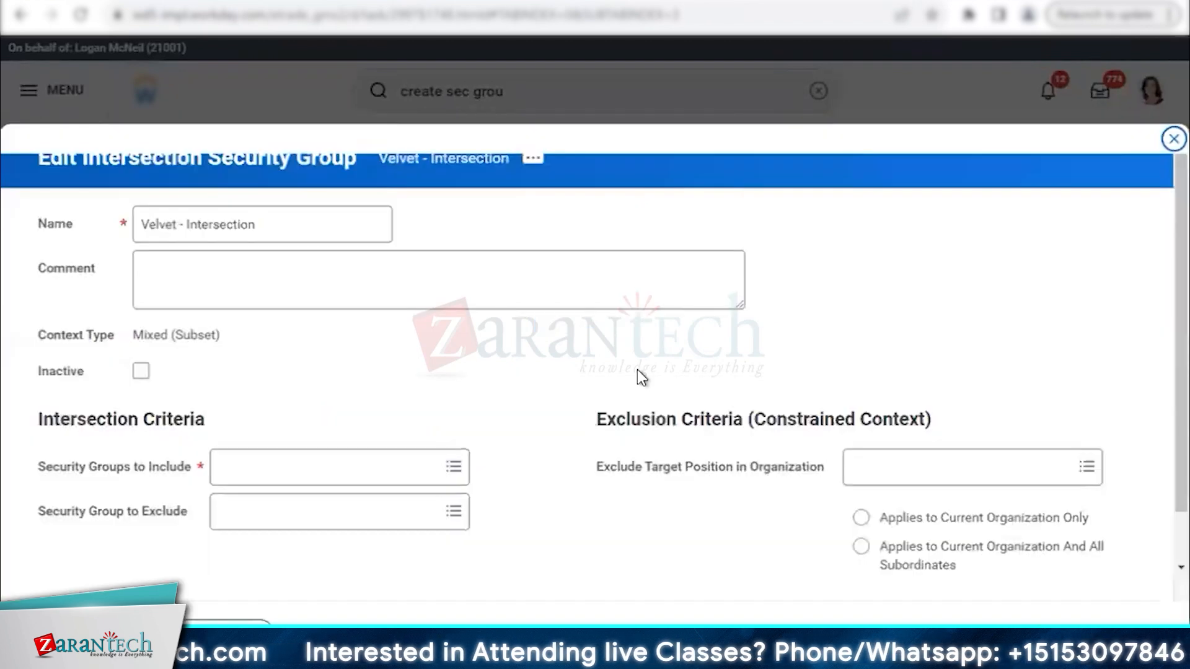
# Step: Compare the intersection group's constrained-context exclusion criteria with the Security Group to Exclude option of the Velvet - Aggregation group
pyautogui.moveTo(600, 419); pyautogui.dragTo(931, 416)
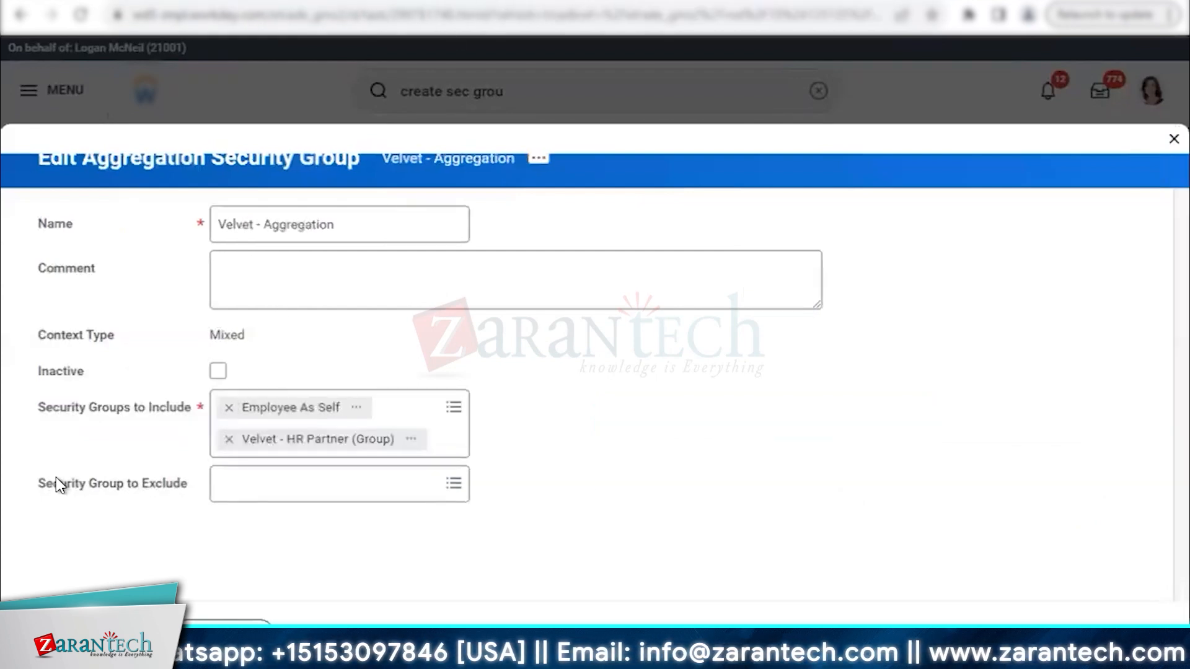
pyautogui.moveTo(32, 482); pyautogui.dragTo(175, 483)
pyautogui.click(186, 484)
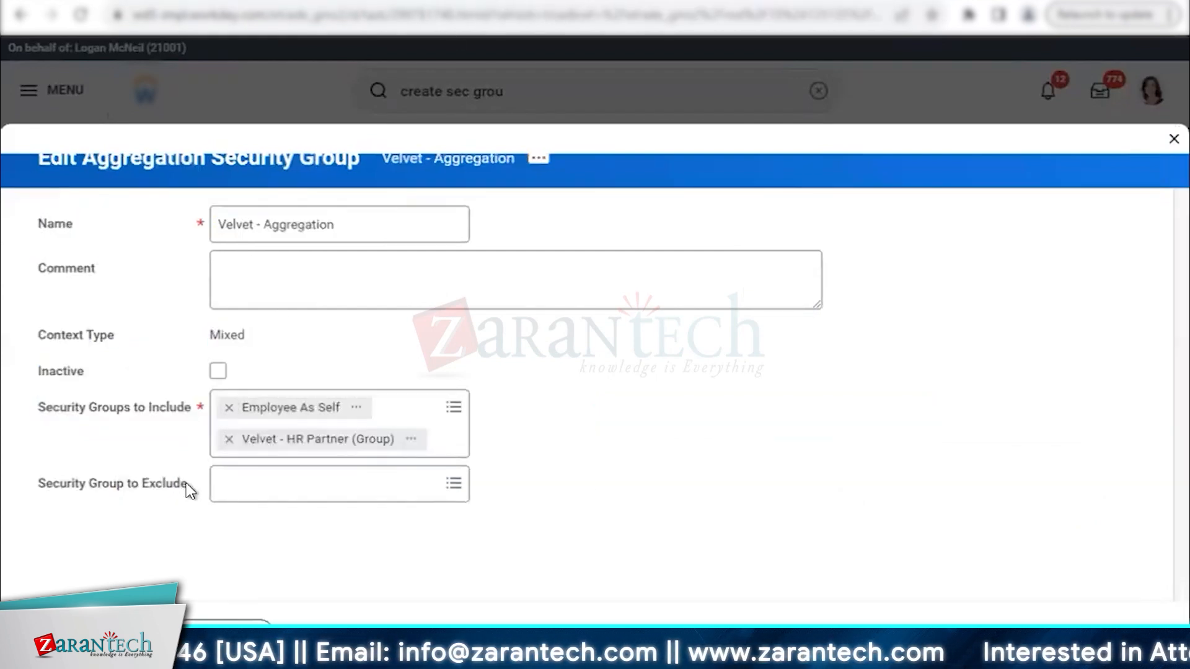
pyautogui.click(186, 484)
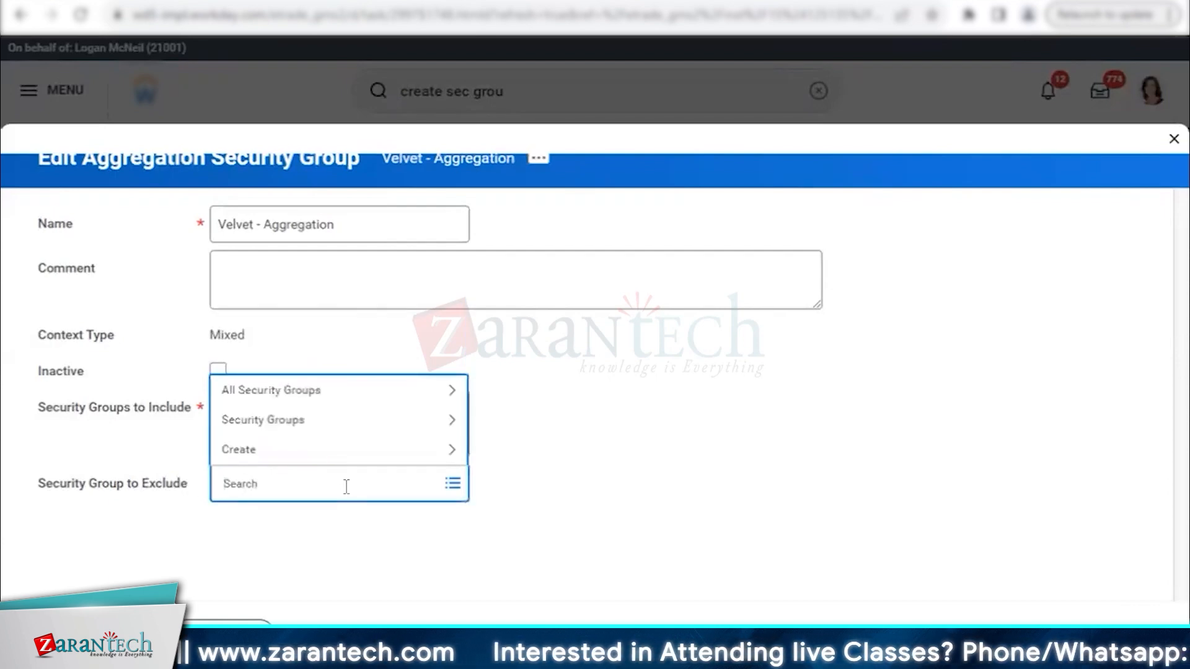
pyautogui.click(692, 1)
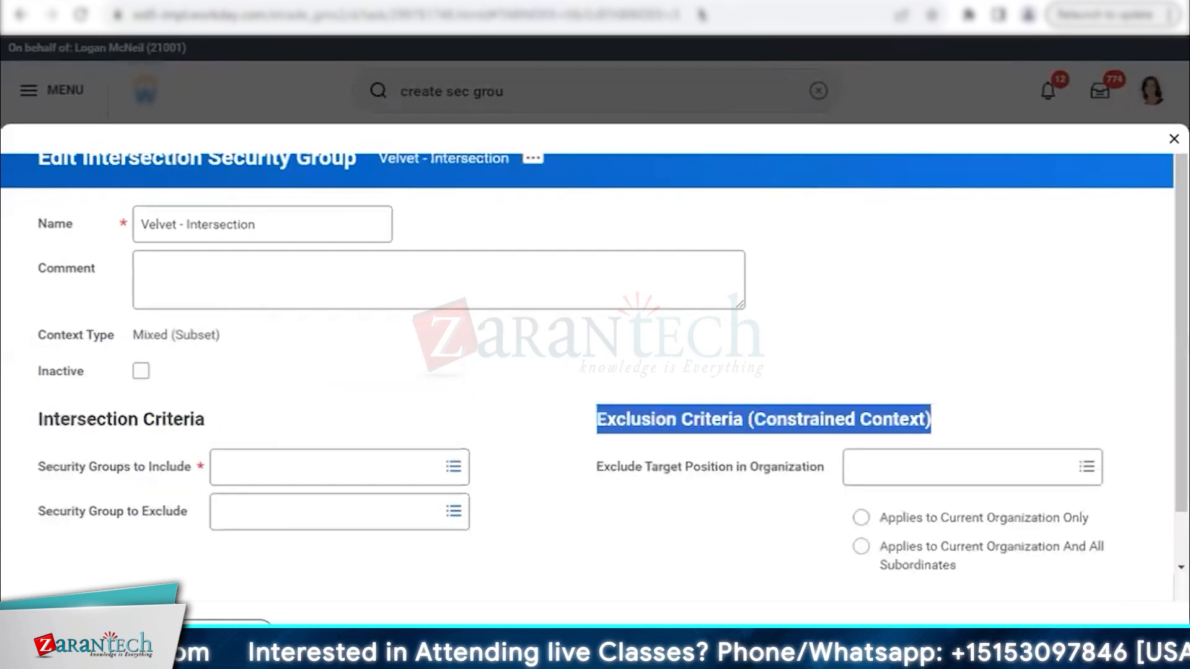
pyautogui.click(778, 321)
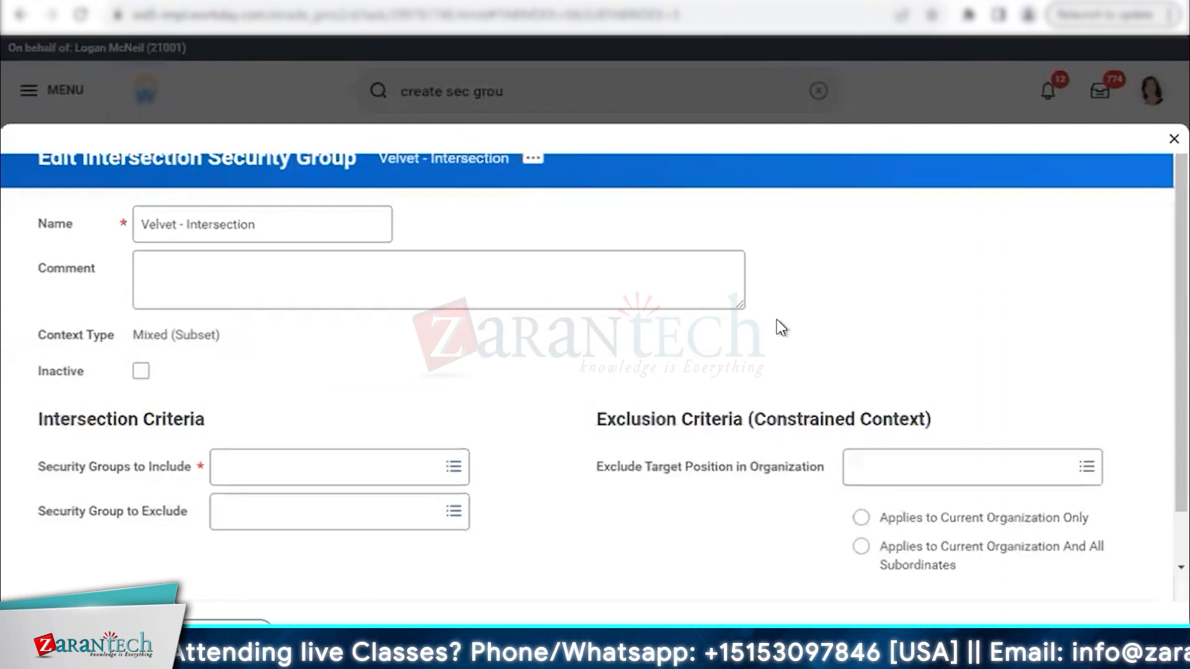
pyautogui.moveTo(661, 468); pyautogui.dragTo(791, 470)
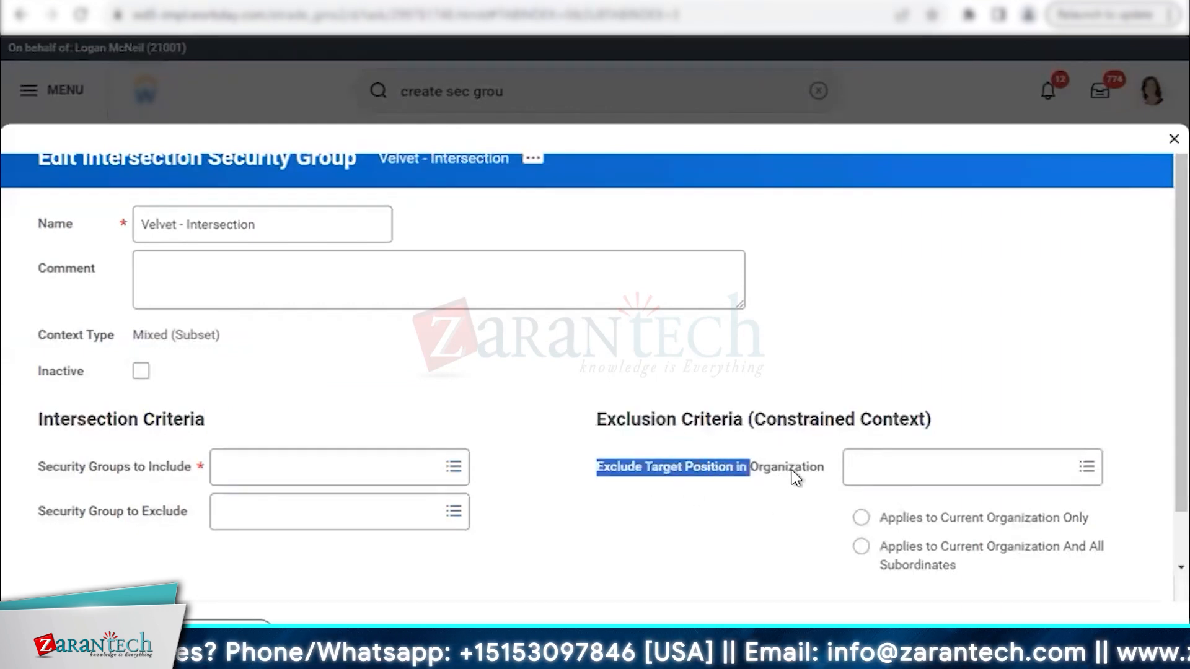
pyautogui.moveTo(826, 481)
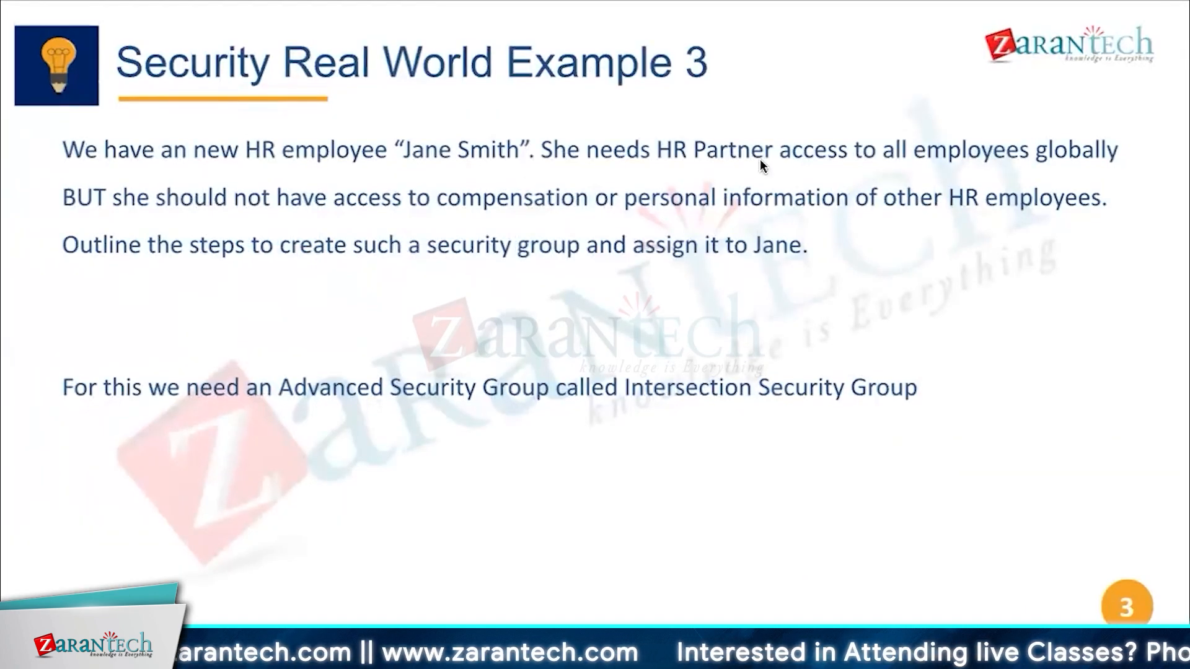
pyautogui.hotkey('ctrl', 'p')
pyautogui.moveTo(662, 165); pyautogui.dragTo(1109, 174)
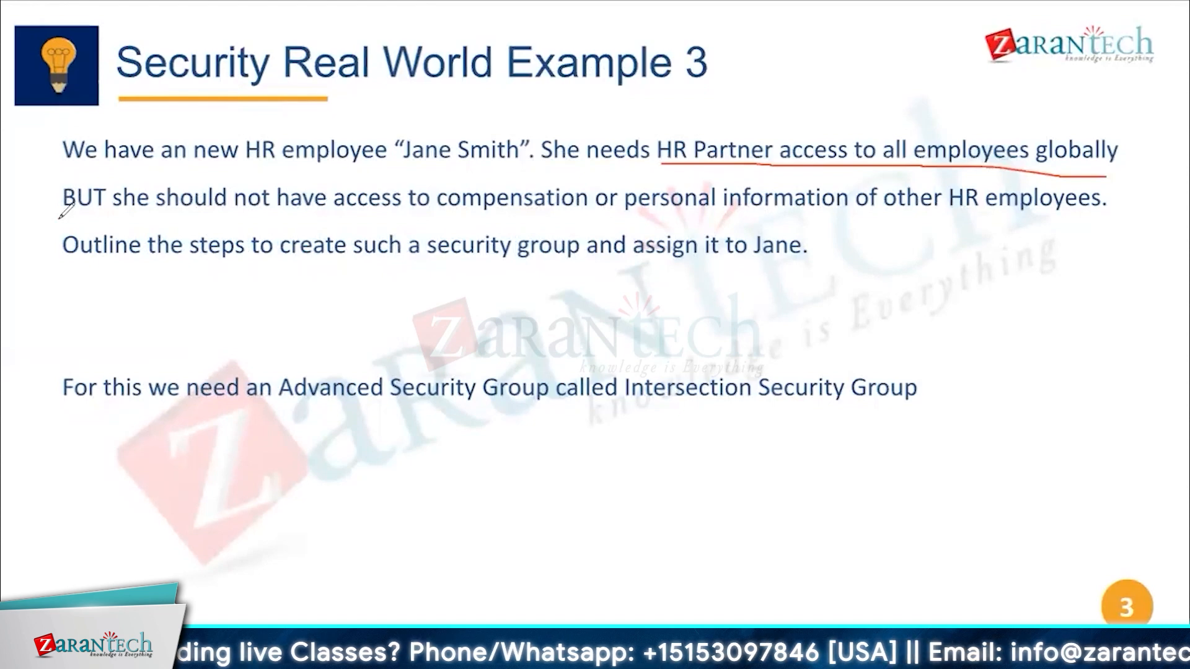
pyautogui.moveTo(62, 218); pyautogui.dragTo(178, 218)
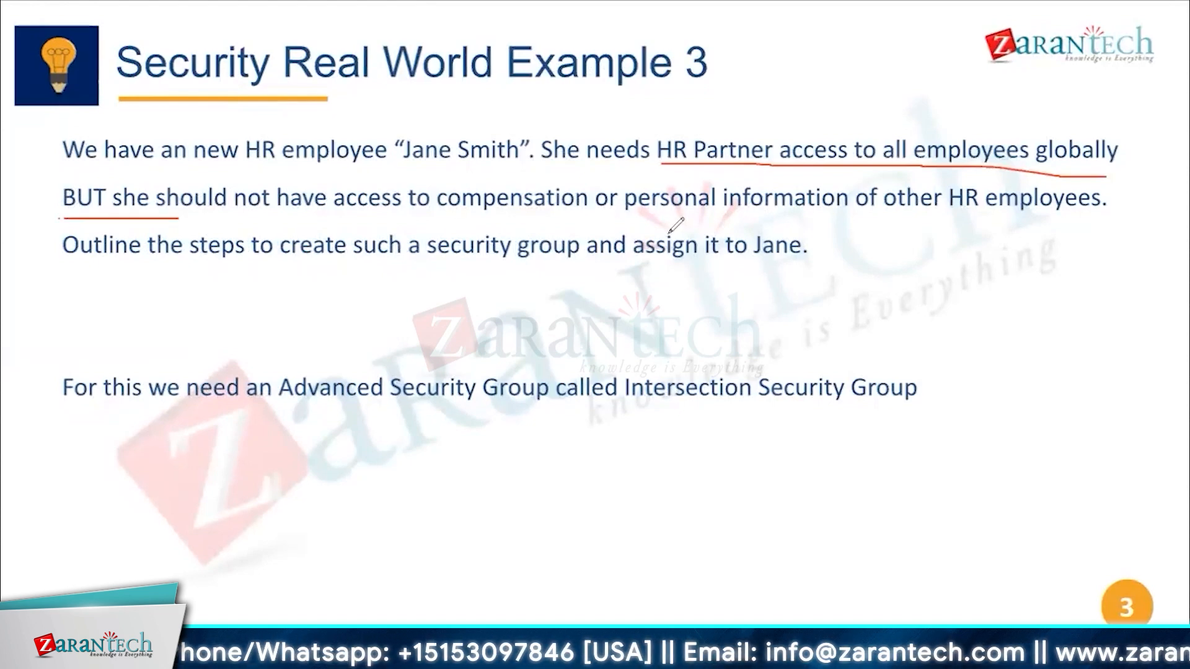
pyautogui.moveTo(737, 216)
pyautogui.mouseDown()
pyautogui.moveTo(1035, 228)
pyautogui.moveTo(939, 224)
pyautogui.moveTo(1044, 202)
pyautogui.moveTo(1120, 204)
pyautogui.mouseUp()
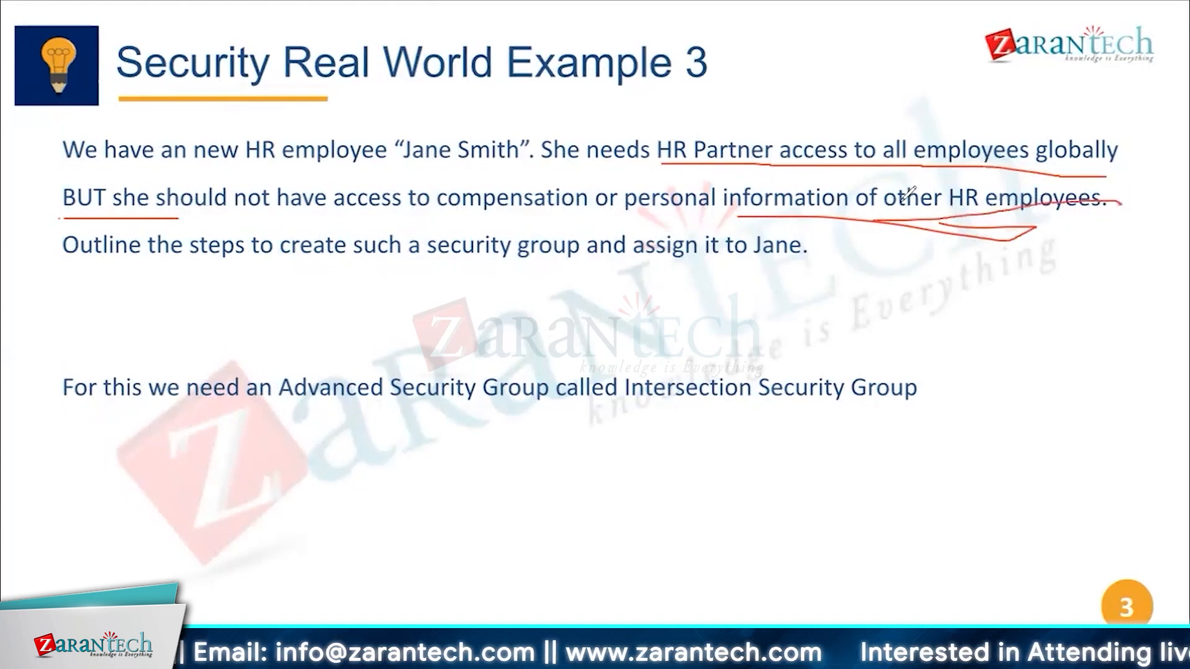
pyautogui.moveTo(892, 211); pyautogui.dragTo(1119, 208)
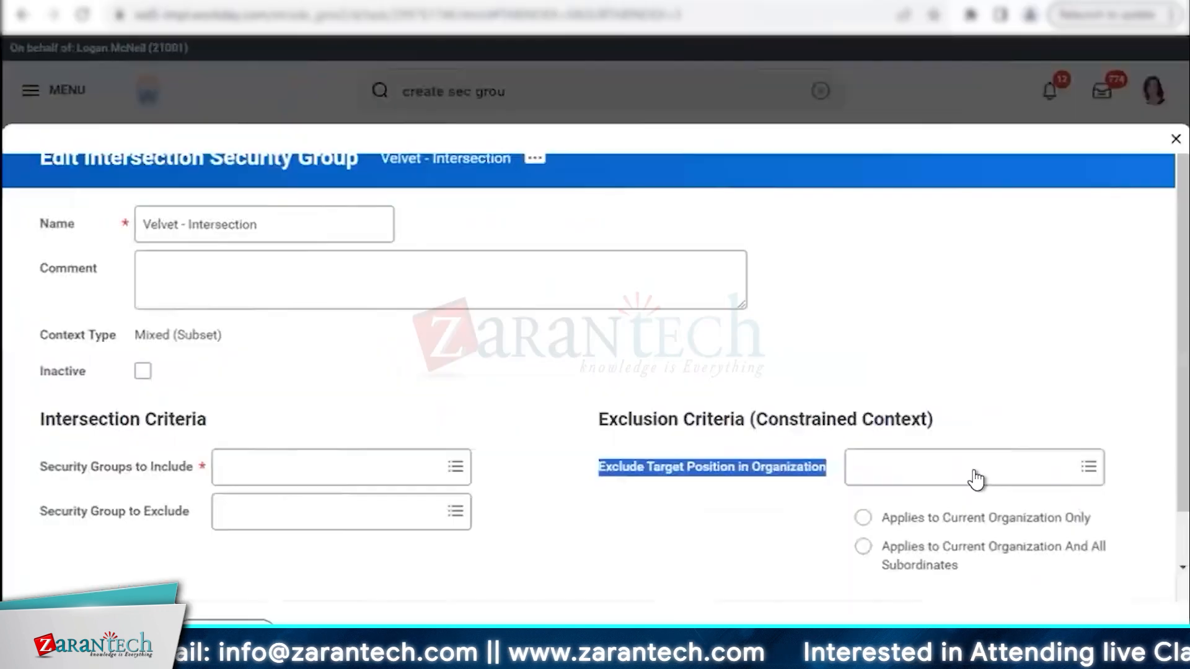
# Step: Exclude target positions in the HRIS organization from Velvet - Intersection and check that organization's details
pyautogui.click(940, 485)
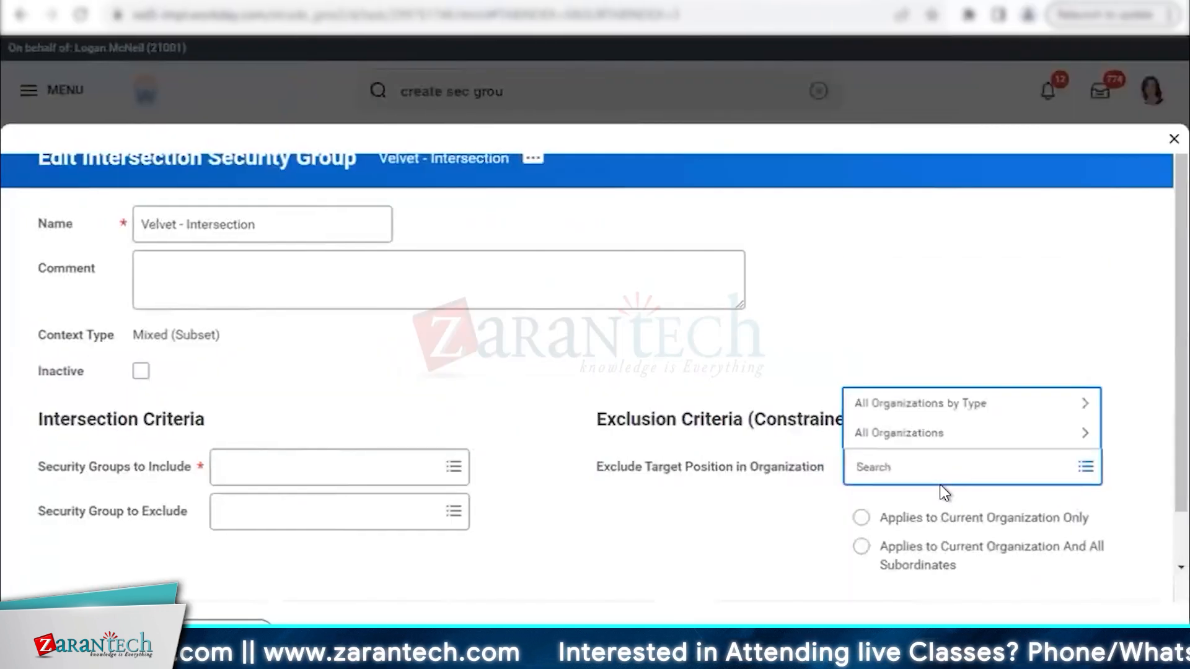
pyautogui.write('hr')
pyautogui.press('Return')
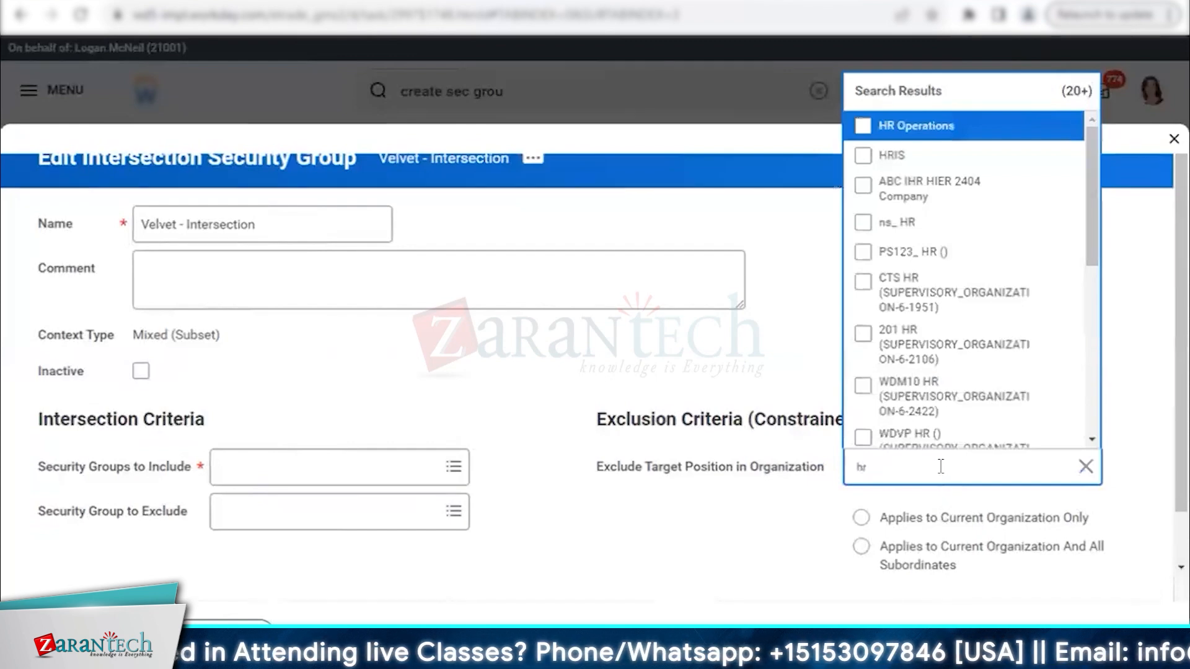
pyautogui.click(930, 164)
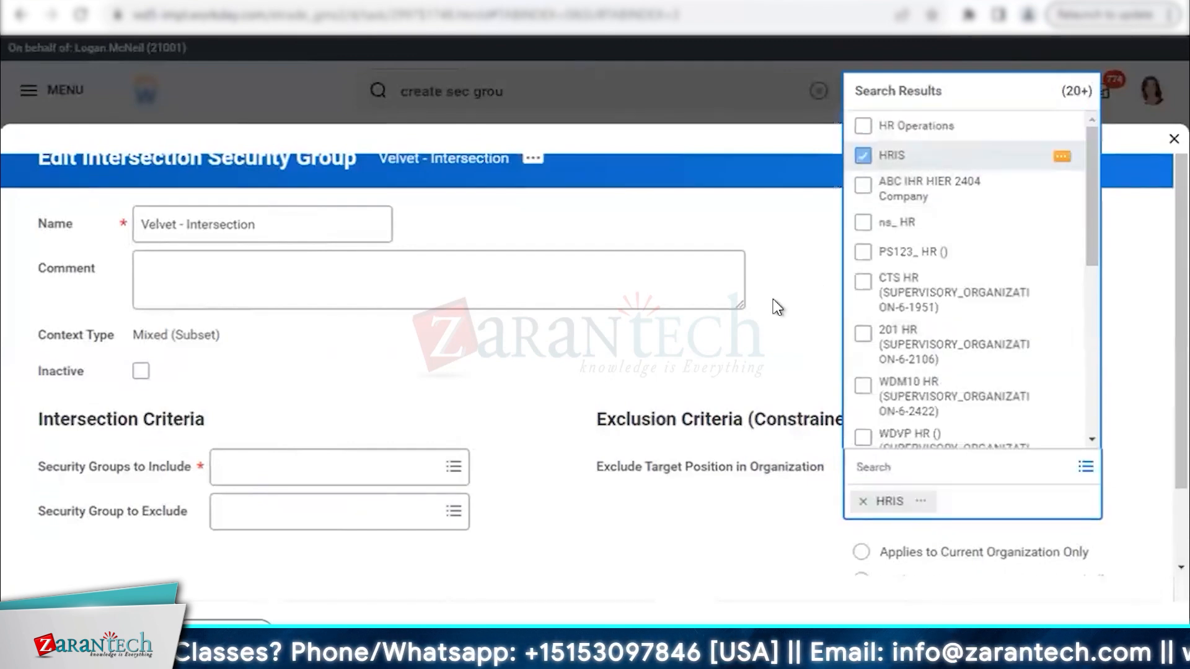
pyautogui.click(774, 305)
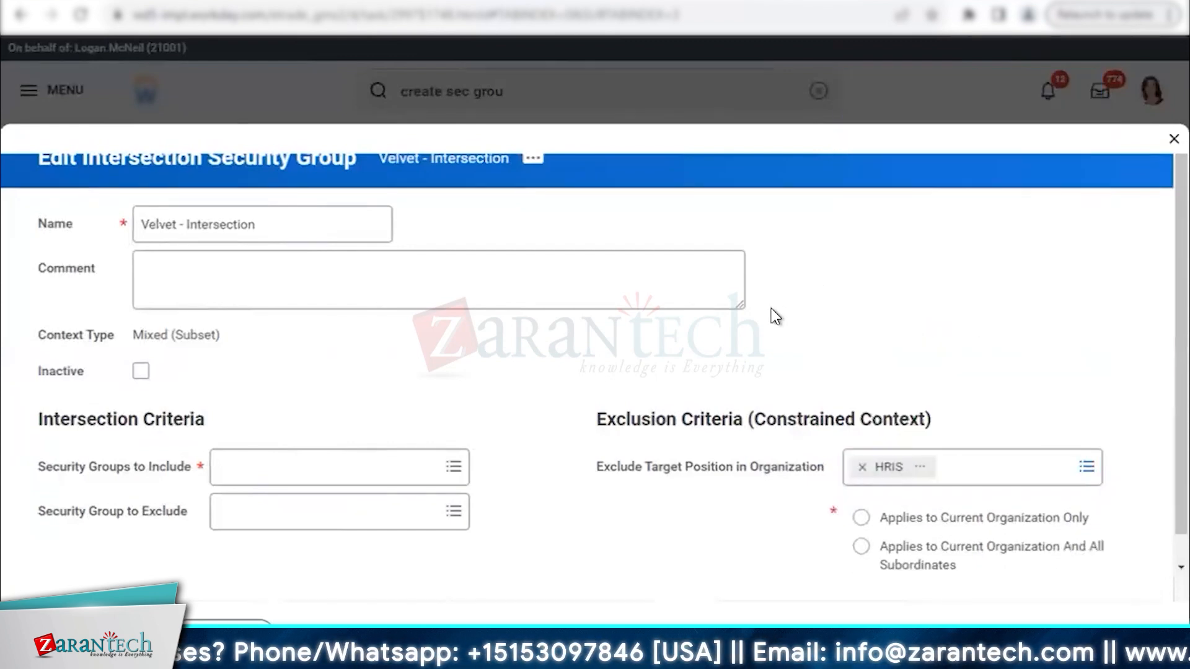
pyautogui.click(920, 470)
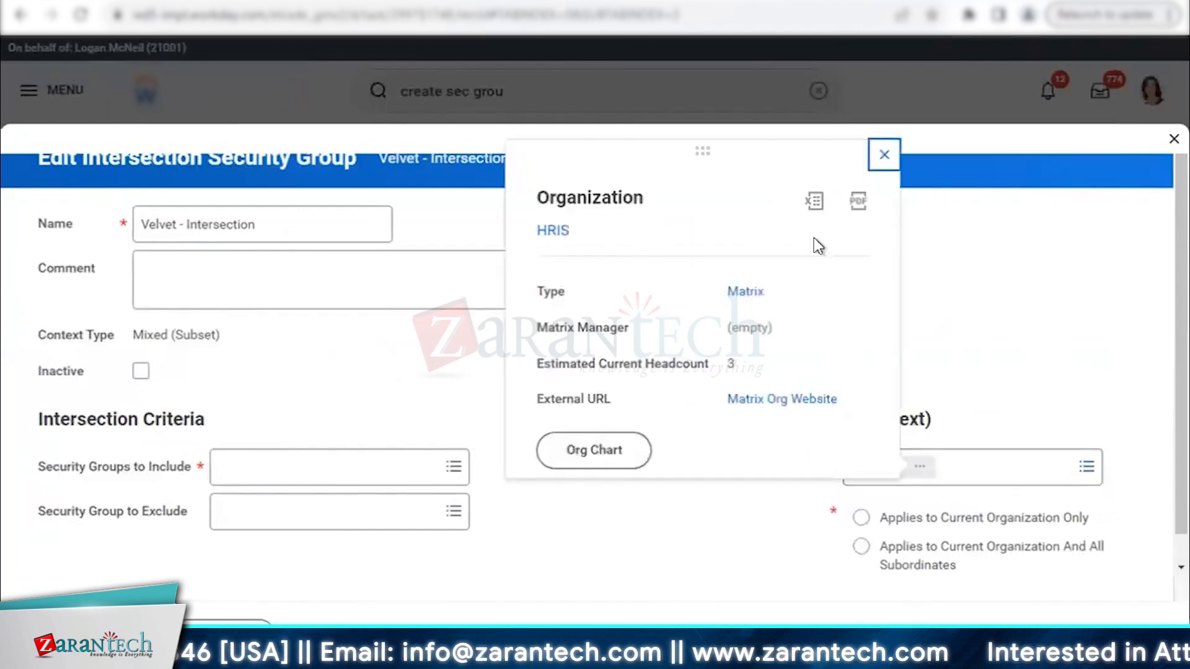
pyautogui.click(884, 155)
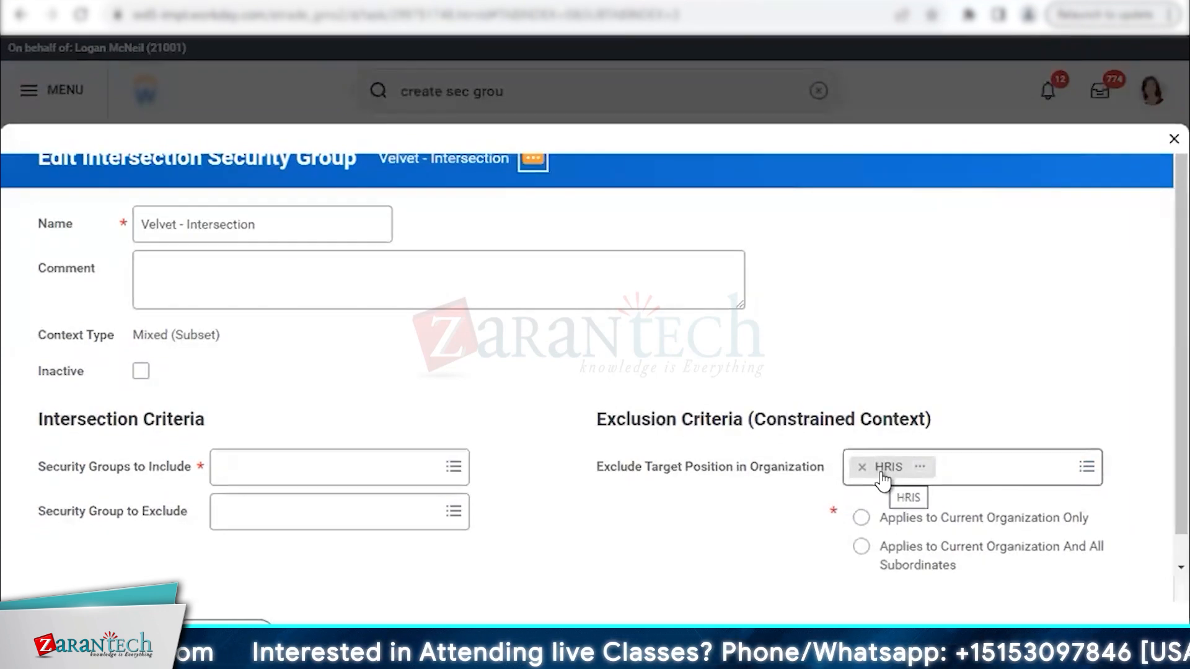
# Step: Apply the HRIS exclusion to the current organization and all subordinates
pyautogui.click(862, 548)
pyautogui.moveTo(880, 548); pyautogui.dragTo(1113, 558)
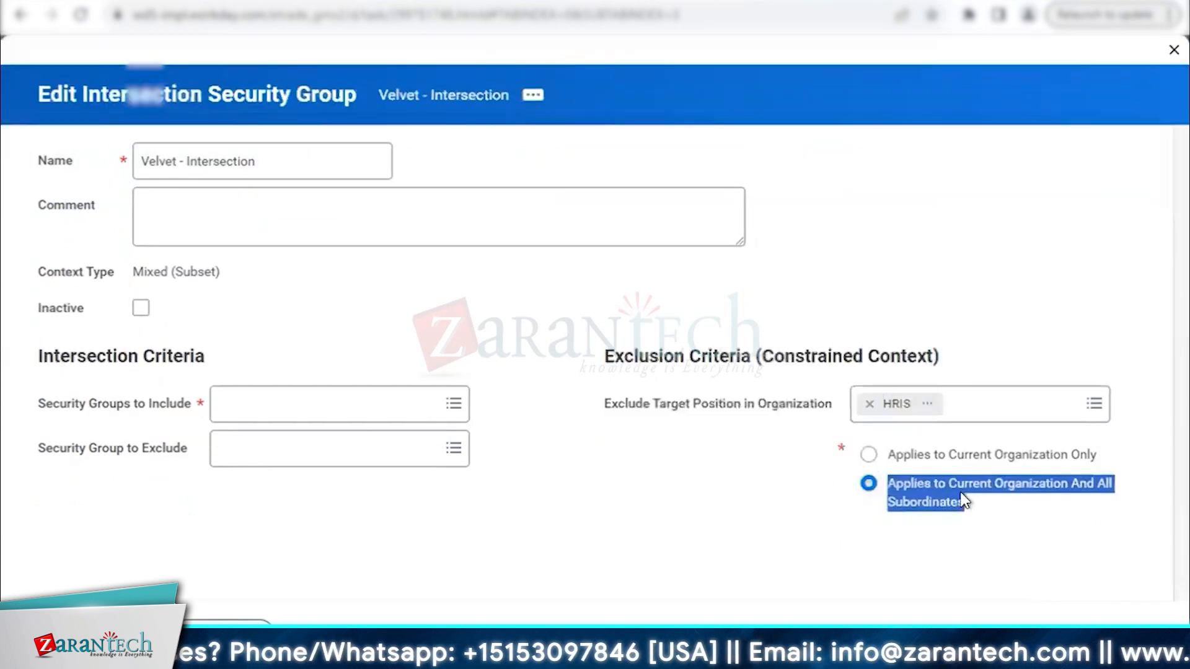
pyautogui.click(960, 495)
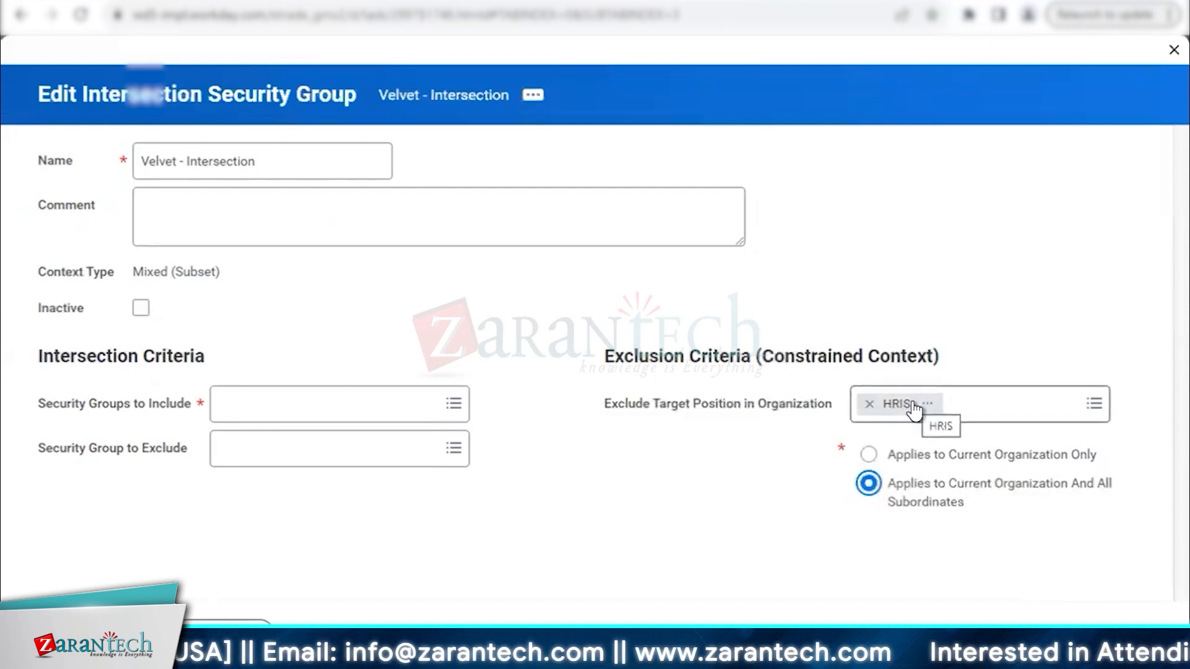
# Step: Include the Velvet - HR Partner (Group) security group in the intersection criteria and save the group
pyautogui.click(366, 404)
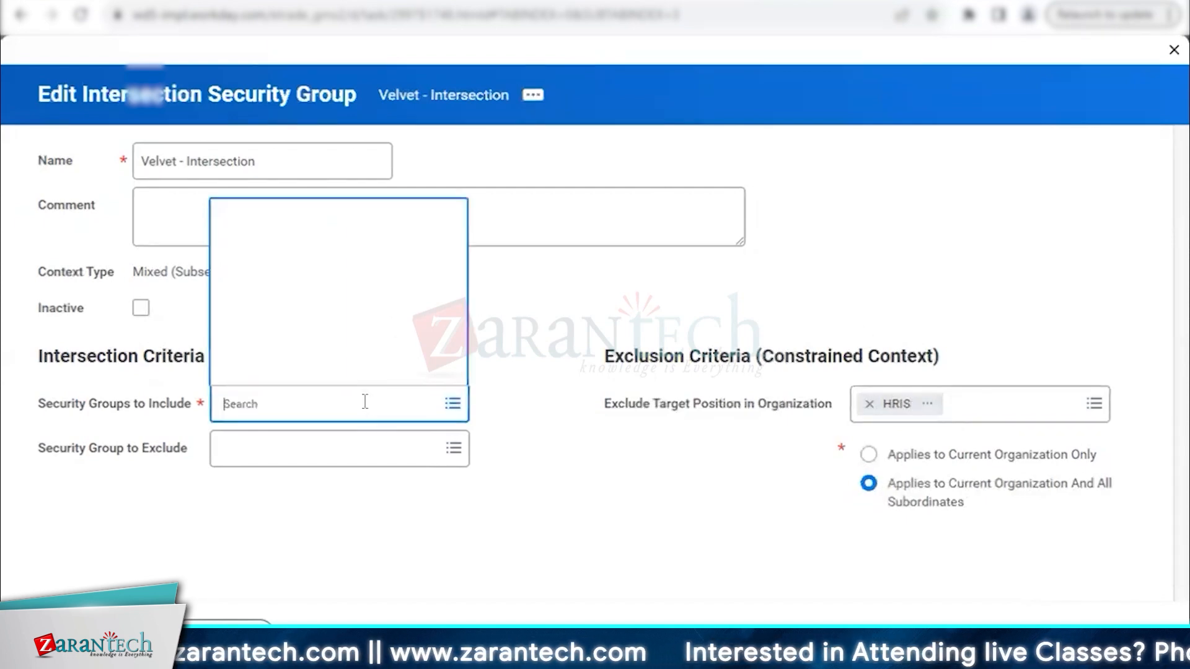
pyautogui.write('velve')
pyautogui.press('Return')
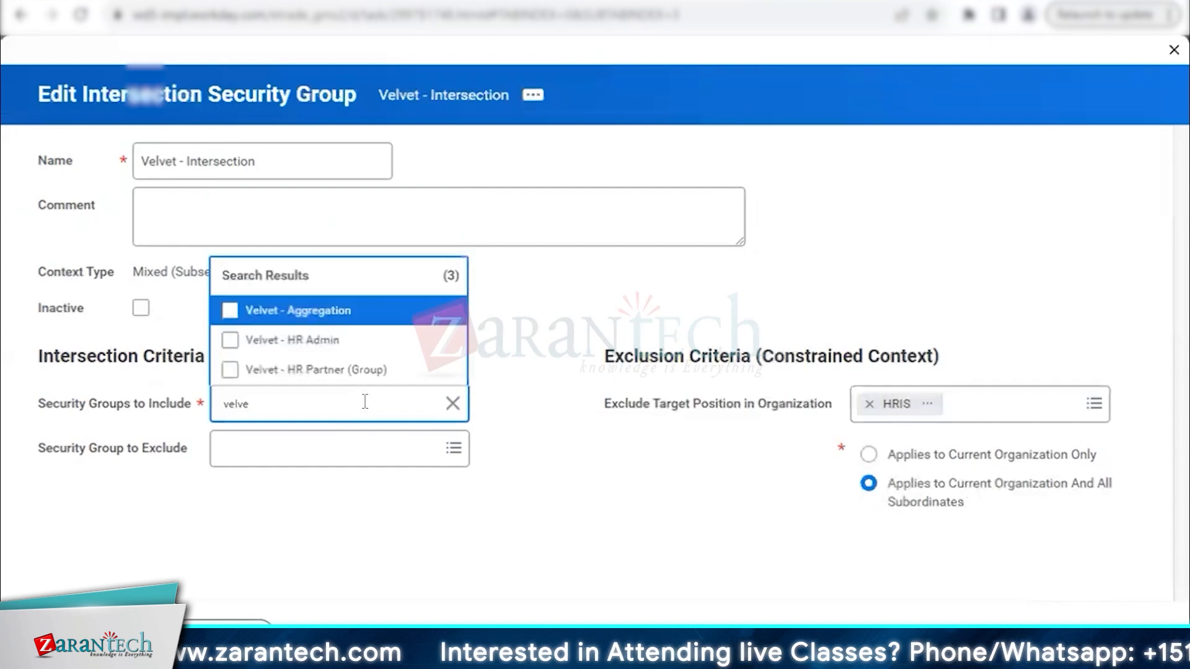
pyautogui.click(325, 371)
pyautogui.click(567, 321)
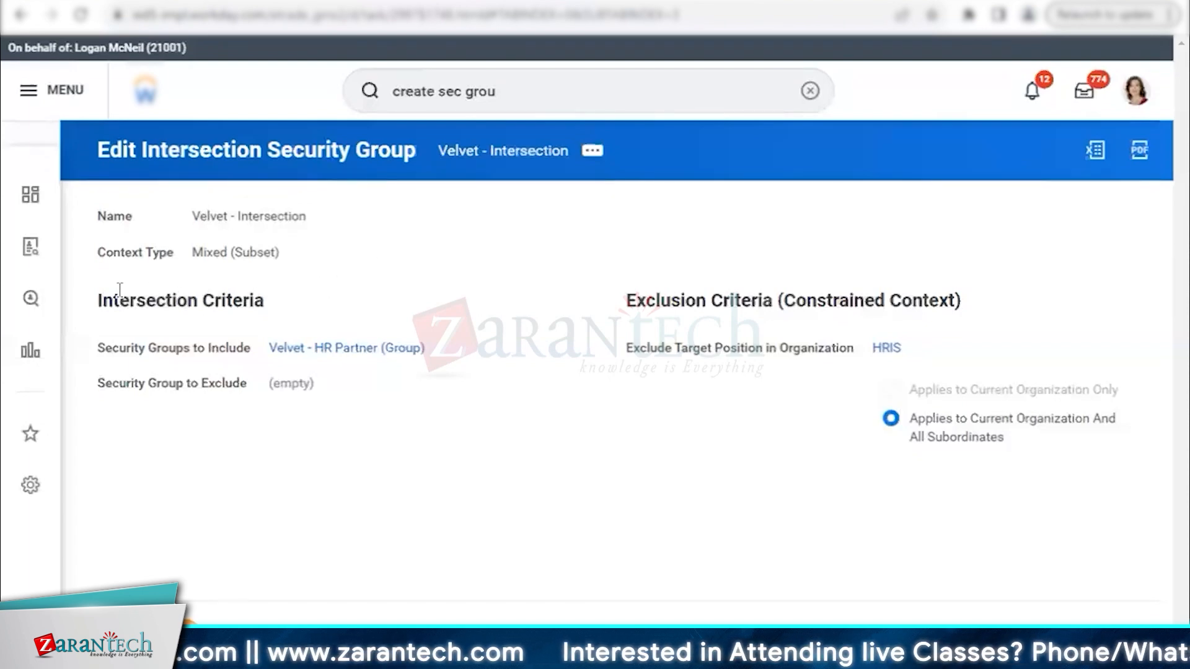
# Step: Review the saved group's intersection criteria, excluded target organization and Security Group to Exclude setting
pyautogui.moveTo(100, 309); pyautogui.dragTo(277, 310)
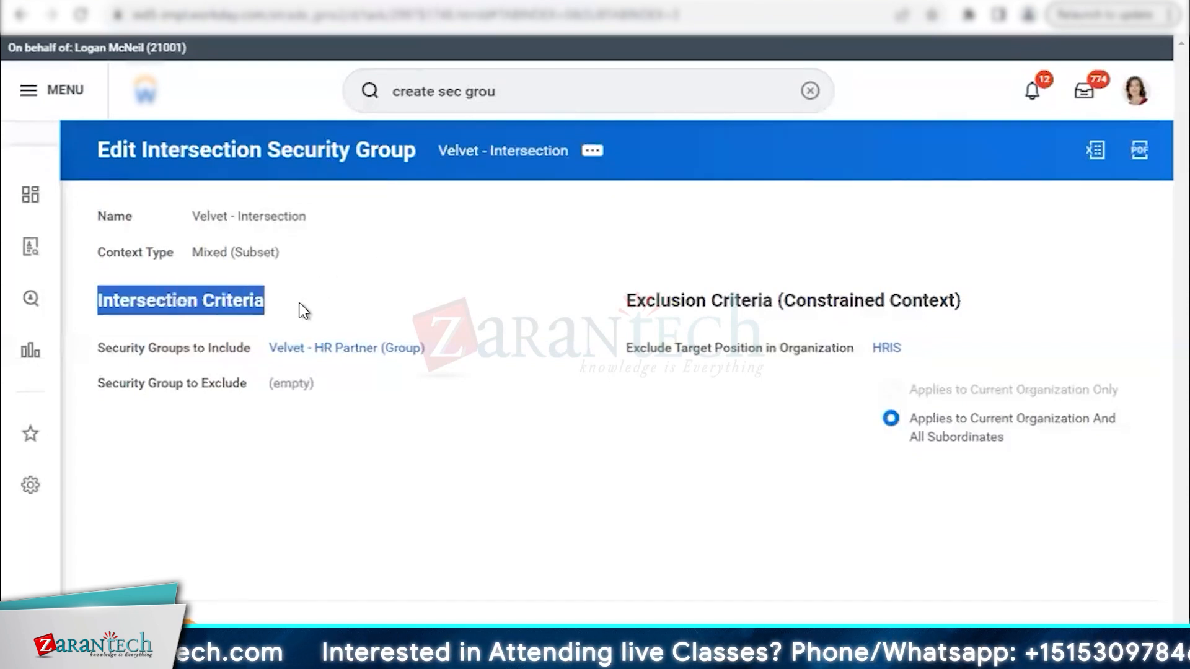
pyautogui.click(346, 310)
pyautogui.moveTo(85, 348); pyautogui.dragTo(246, 359)
pyautogui.click(248, 361)
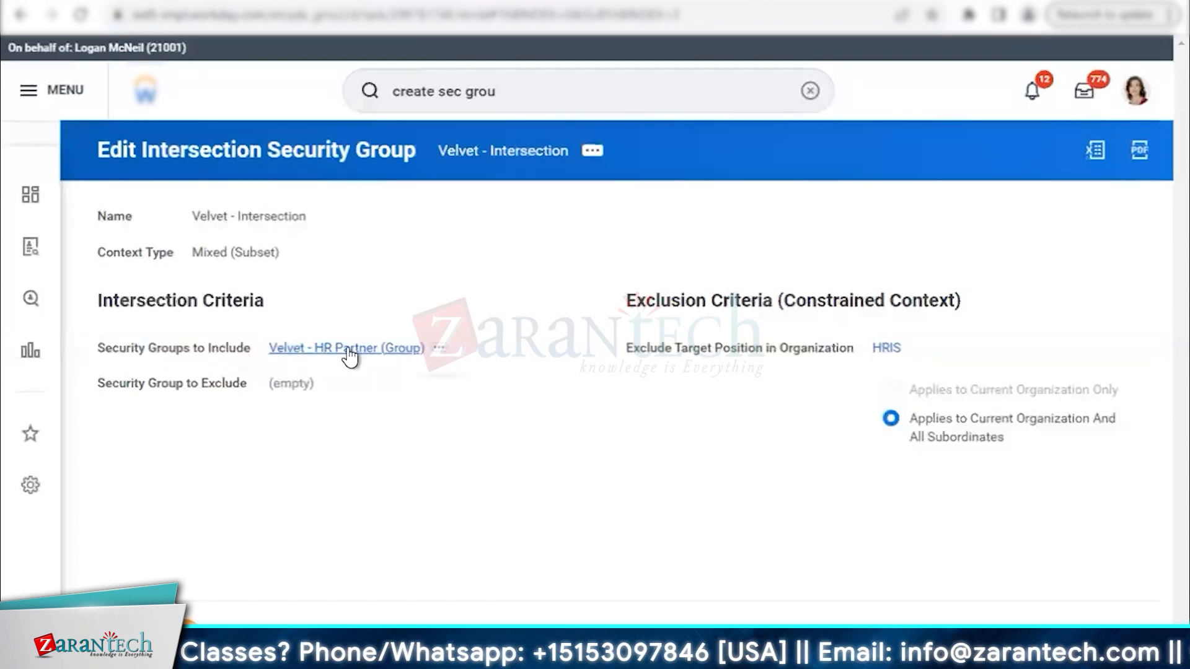
pyautogui.moveTo(627, 348); pyautogui.dragTo(862, 349)
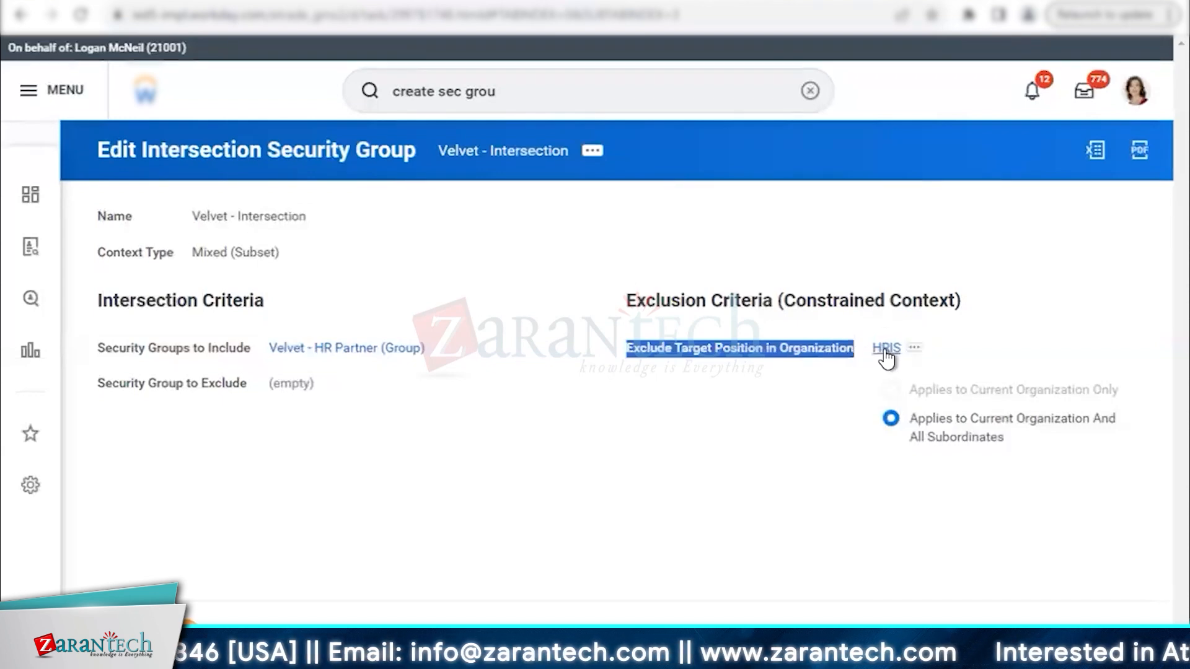
pyautogui.moveTo(100, 385); pyautogui.dragTo(255, 393)
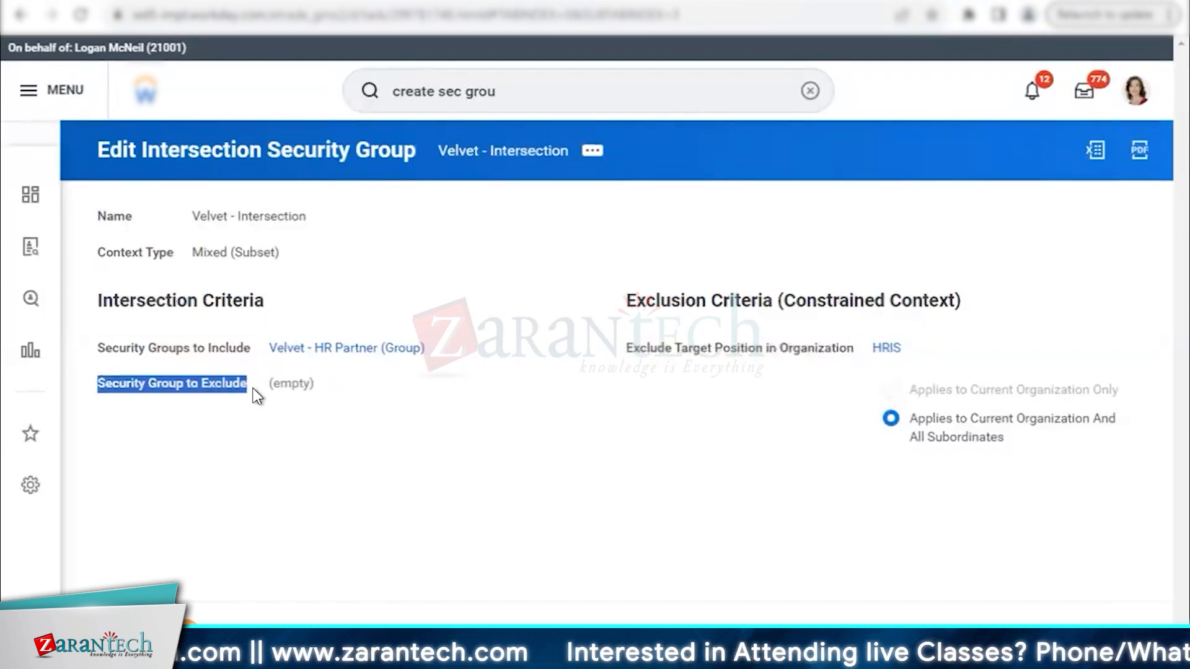
pyautogui.click(220, 398)
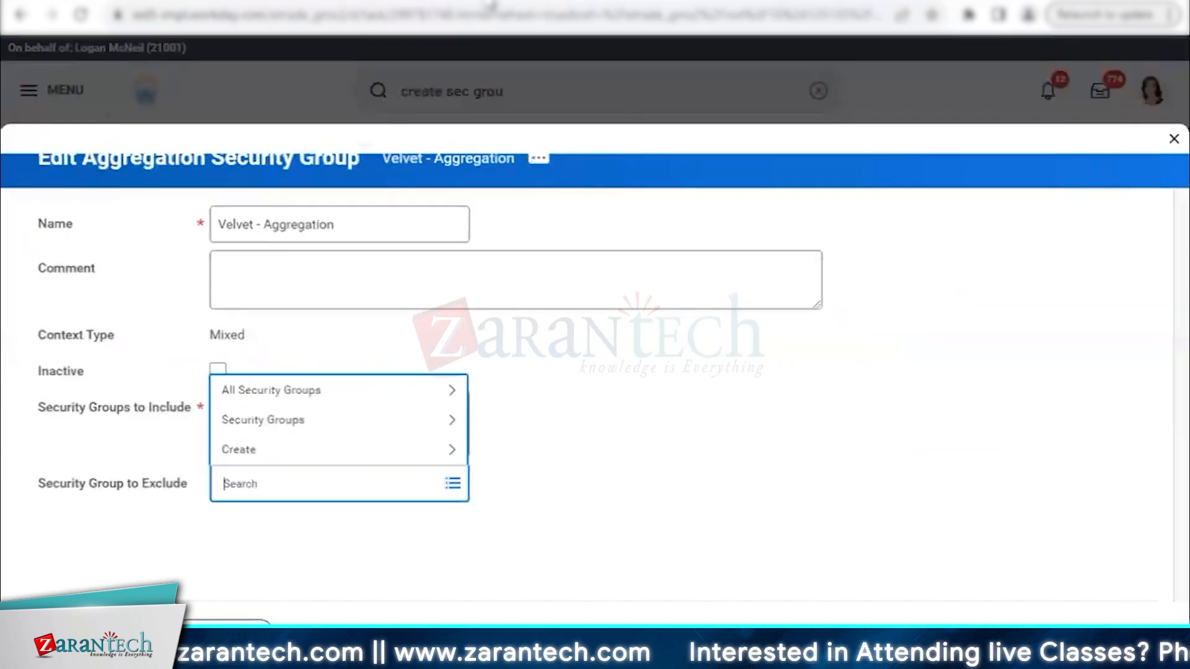
# Step: Cancel editing the Velvet - Aggregation security group and discard its changes
pyautogui.click(587, 424)
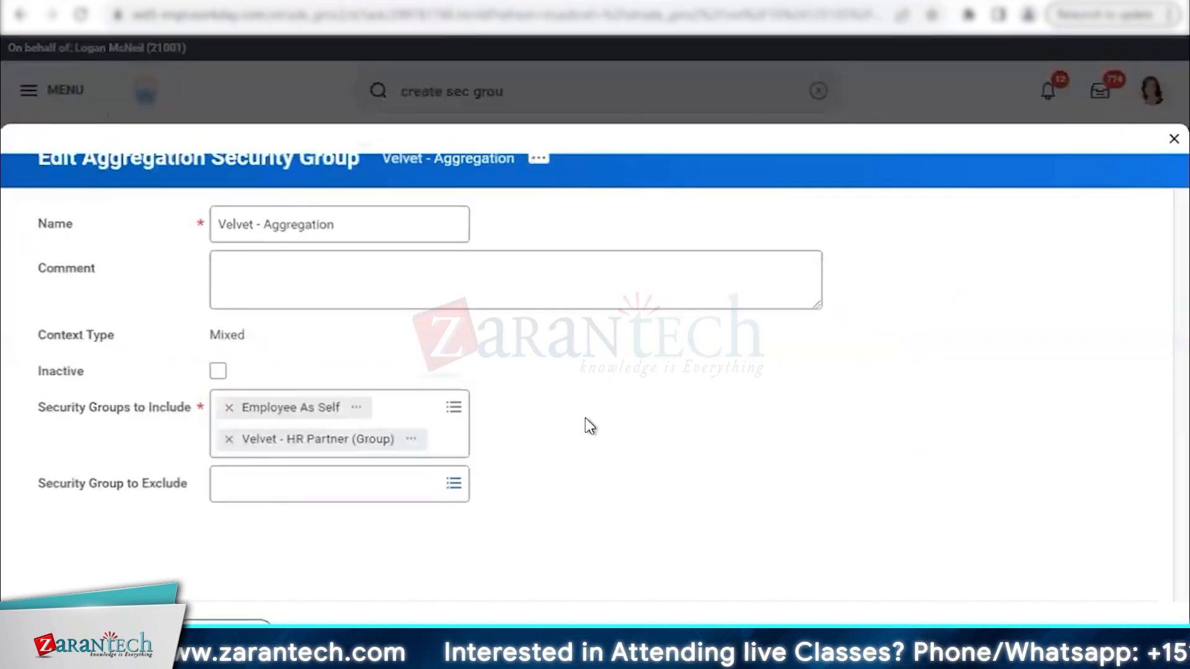
pyautogui.click(220, 636)
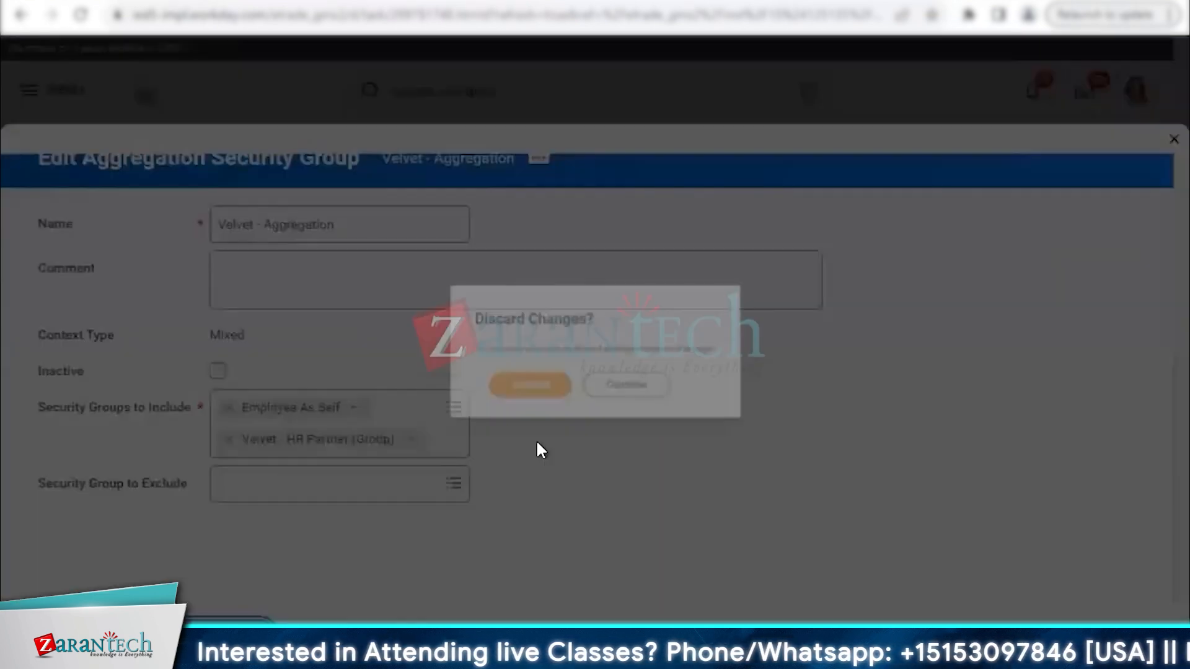
pyautogui.click(516, 406)
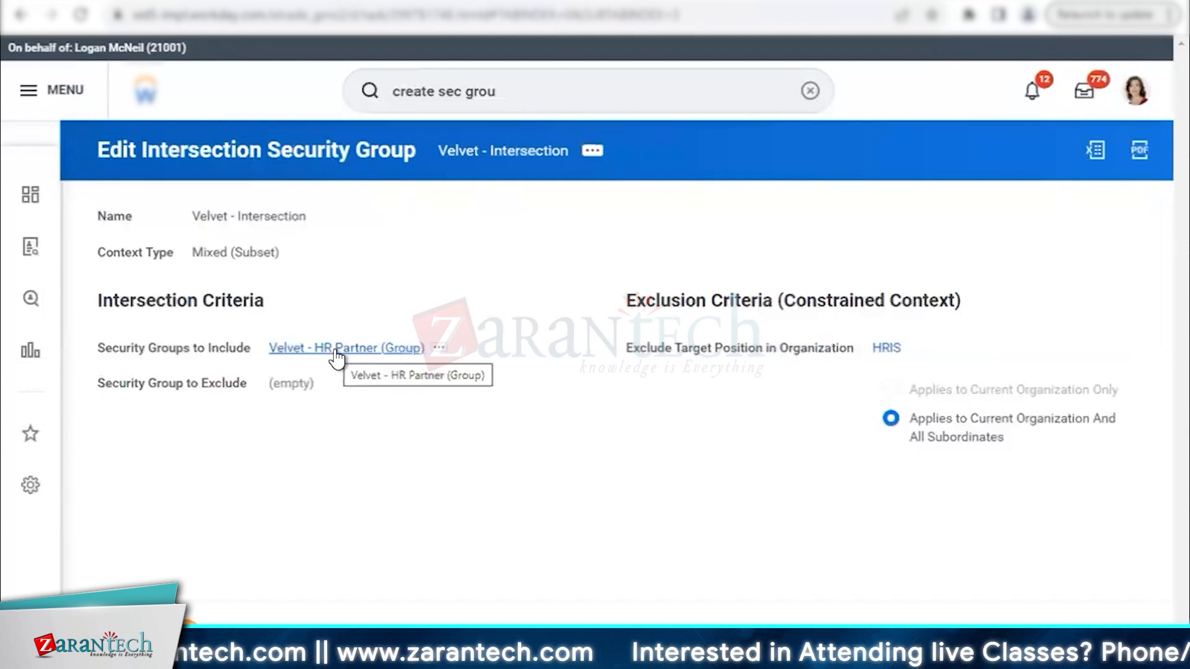
# Step: Open the Velvet - Intersection group's view page and examine its included security group and the help for its organization exclusion
pyautogui.moveTo(642, 349); pyautogui.dragTo(889, 356)
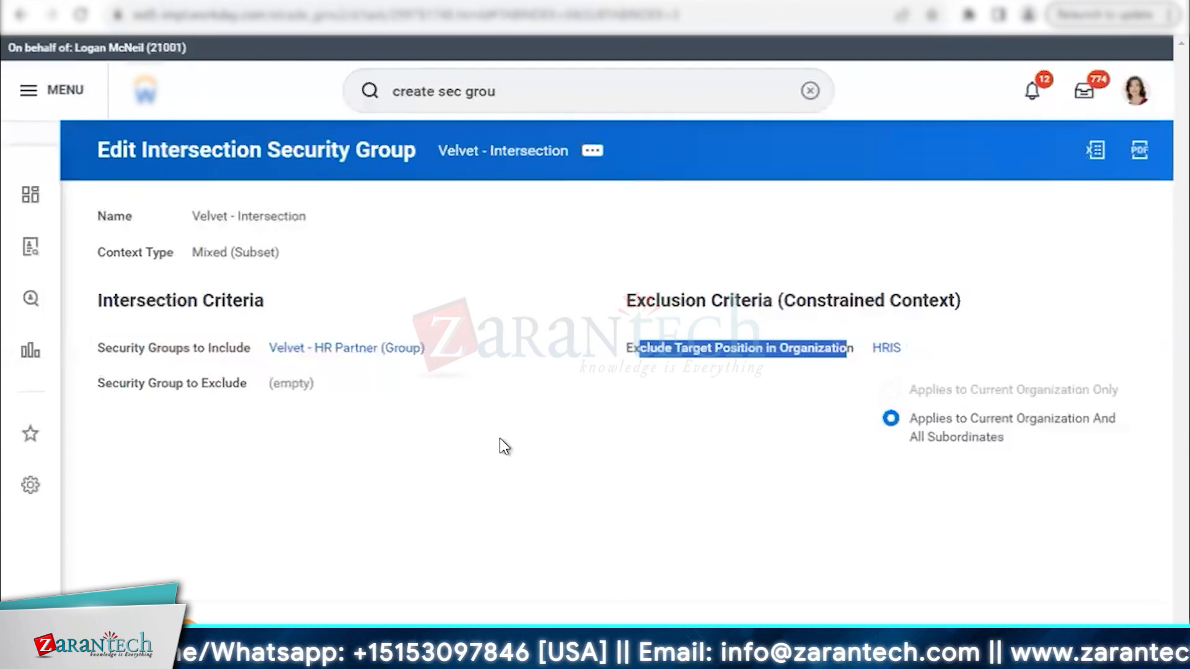
pyautogui.click(512, 150)
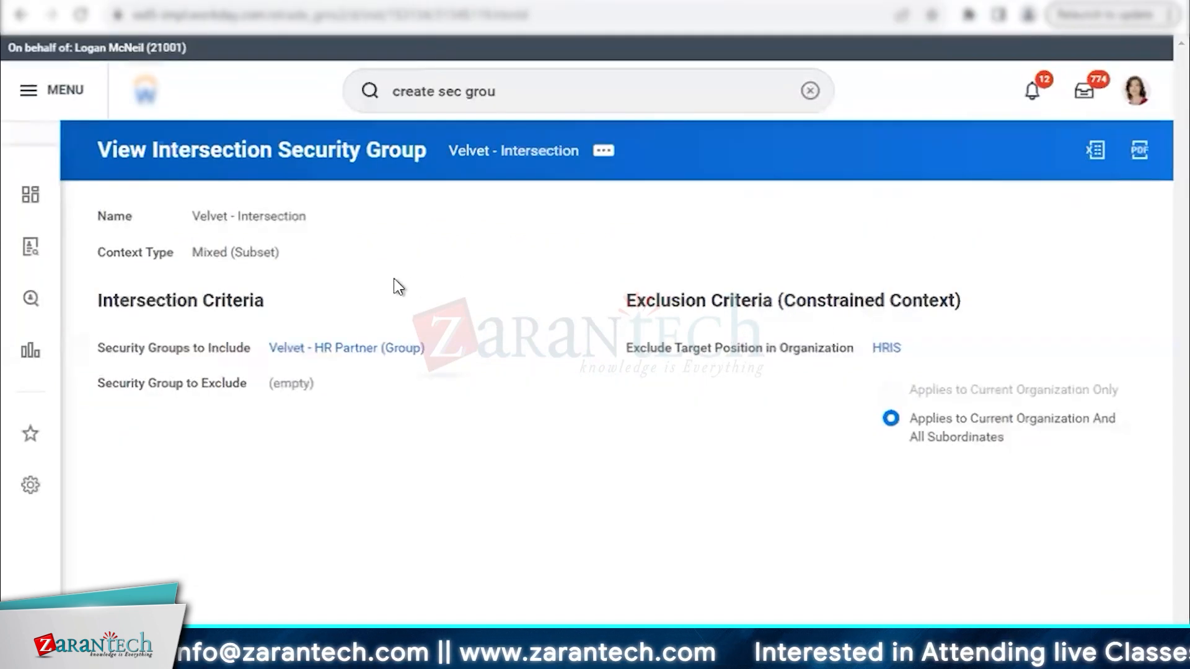
pyautogui.tripleClick(167, 349)
pyautogui.moveTo(630, 351); pyautogui.dragTo(836, 351)
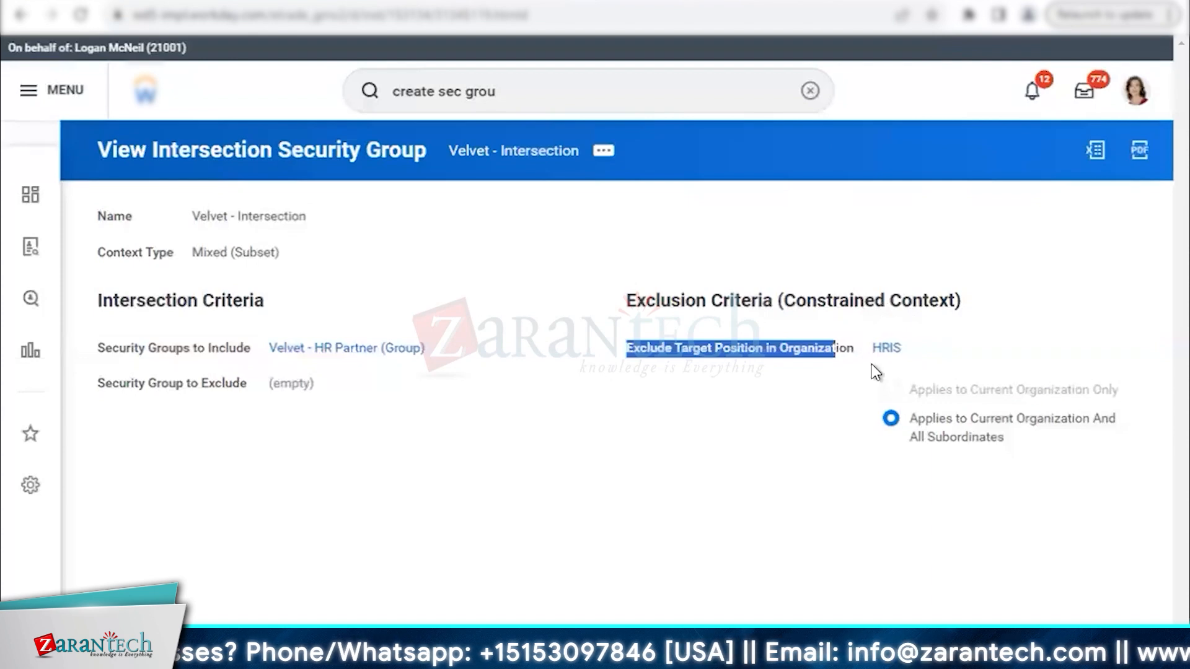
pyautogui.moveTo(931, 355)
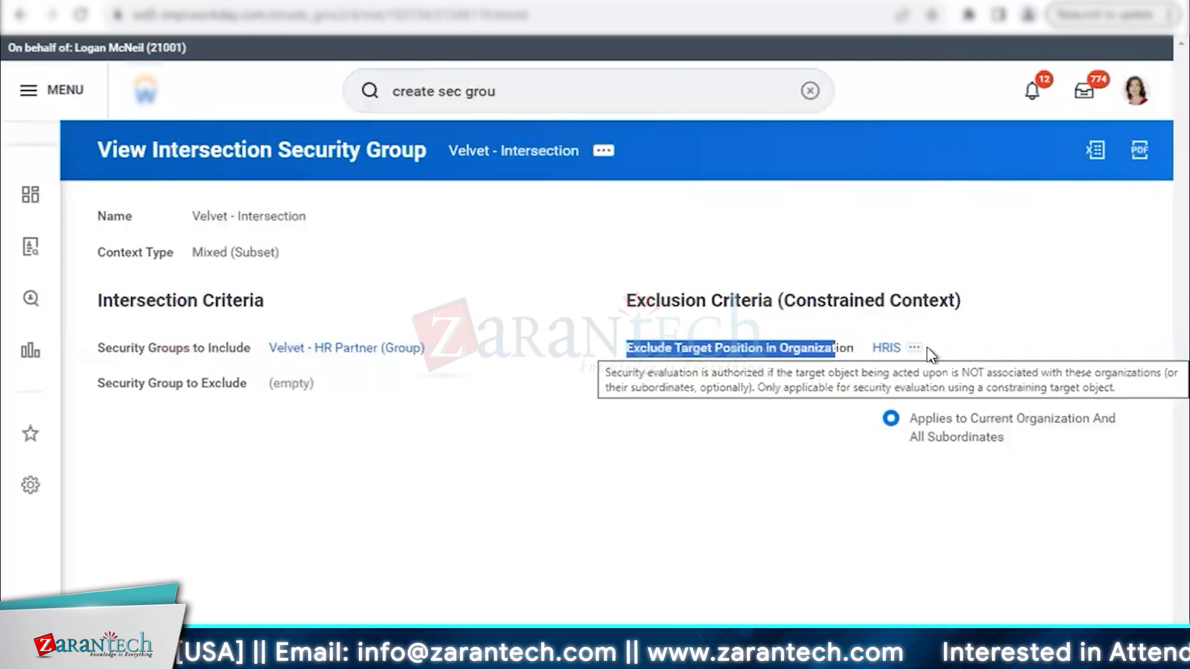
# Step: Edit the Velvet - Intersection security group and add Velvet EX2 - Marketing to the organizations whose target positions are excluded
pyautogui.click(601, 154)
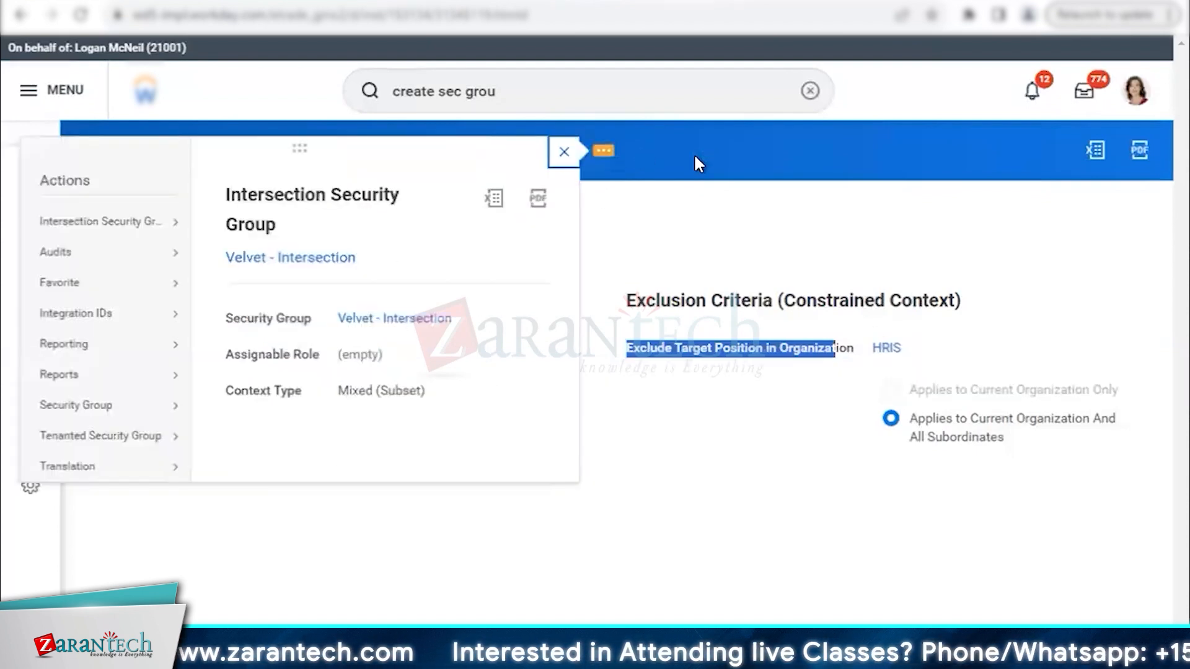
pyautogui.click(210, 223)
pyautogui.click(975, 469)
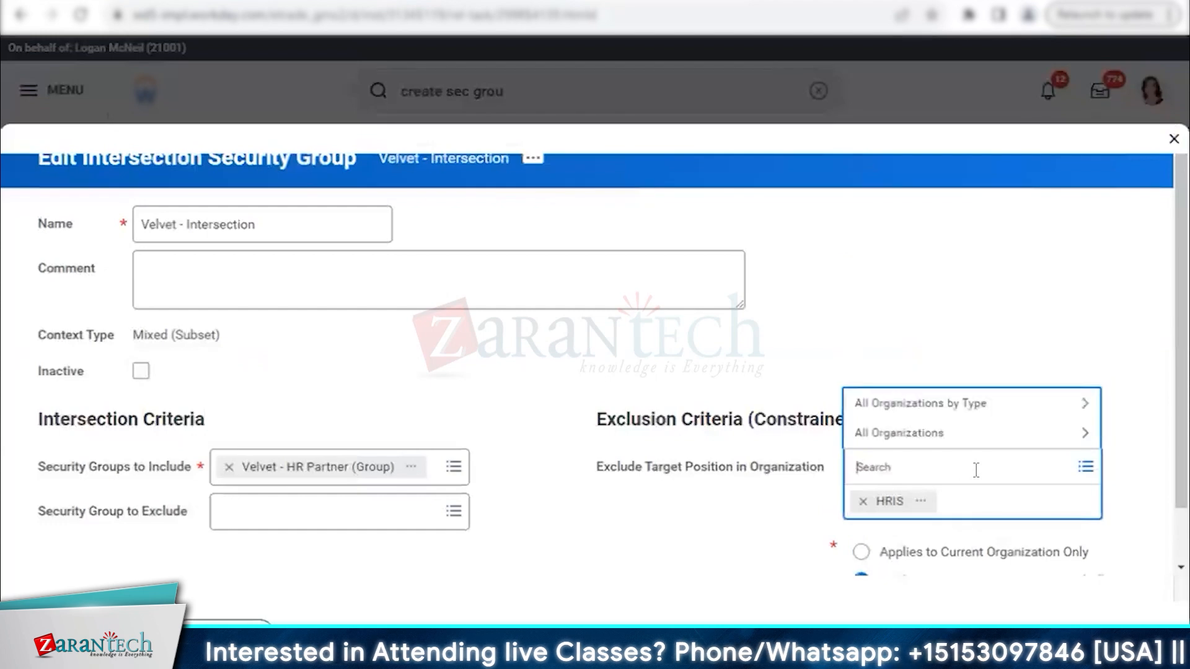
pyautogui.write('velvet')
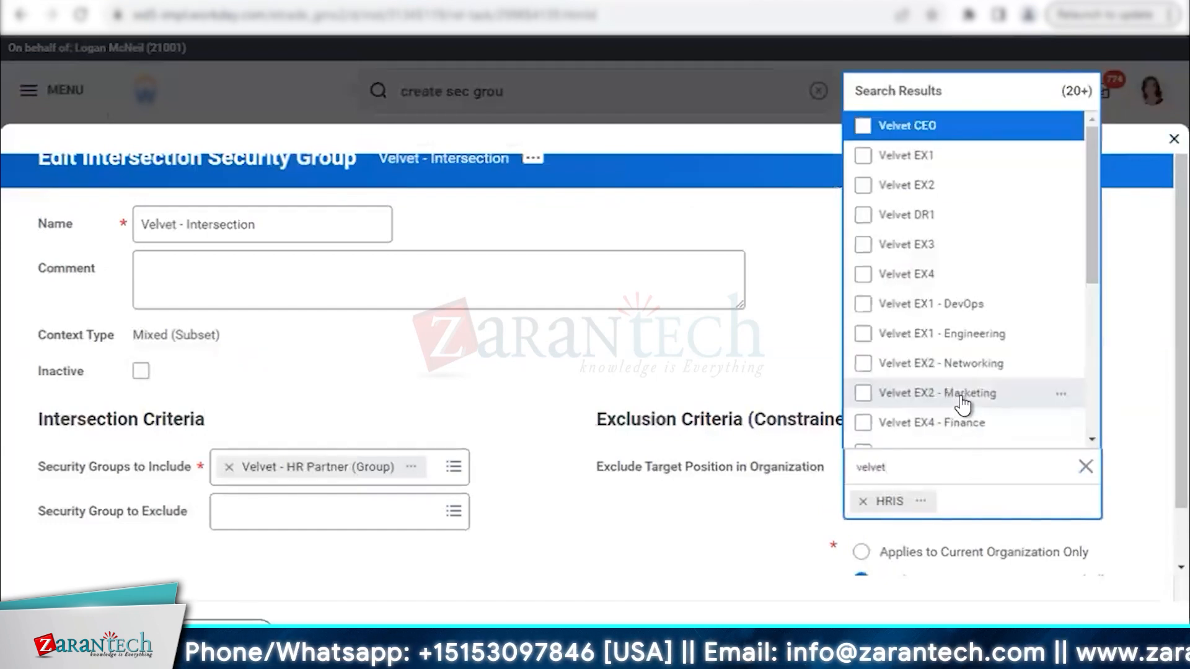
pyautogui.click(892, 394)
pyautogui.click(746, 378)
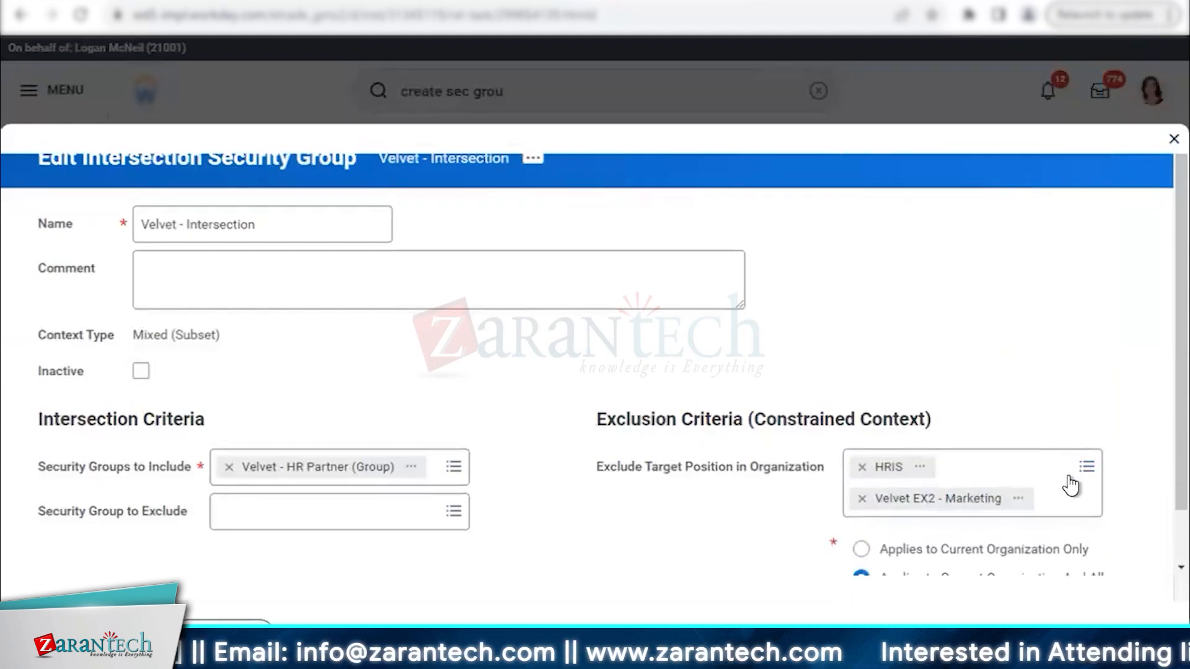
# Step: Try adding Velvet LH - Belgium to the excluded target organizations and remove it again
pyautogui.click(1074, 496)
pyautogui.write('velvet')
pyautogui.press('Return')
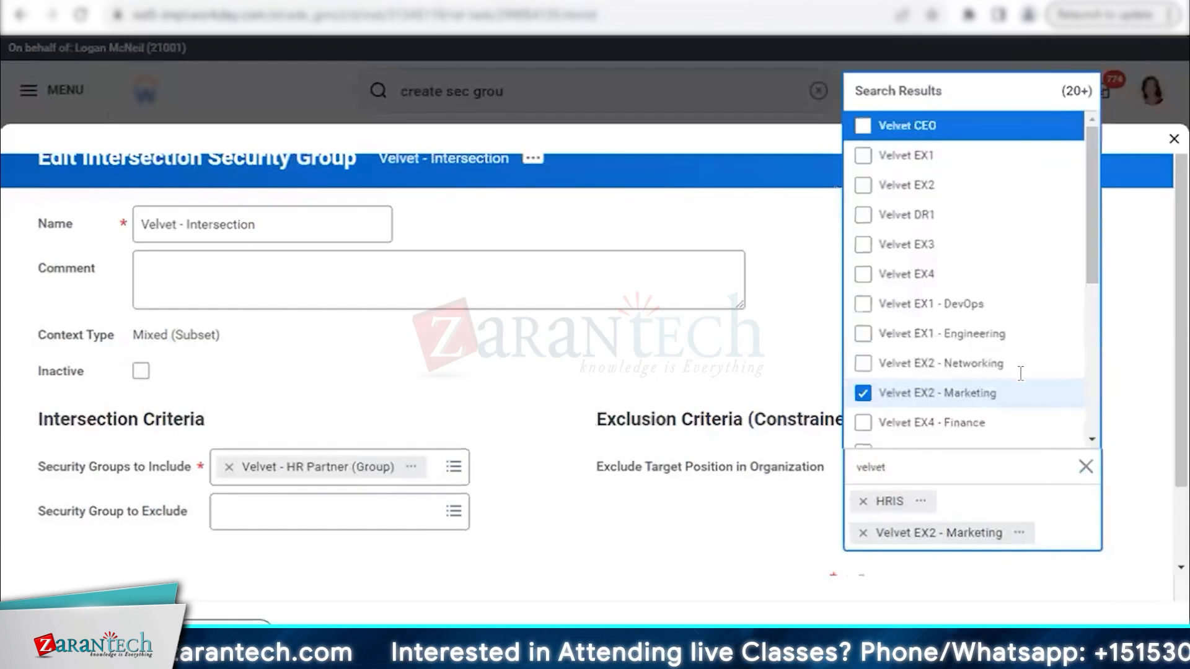
pyautogui.scroll(-5, 1023, 372)
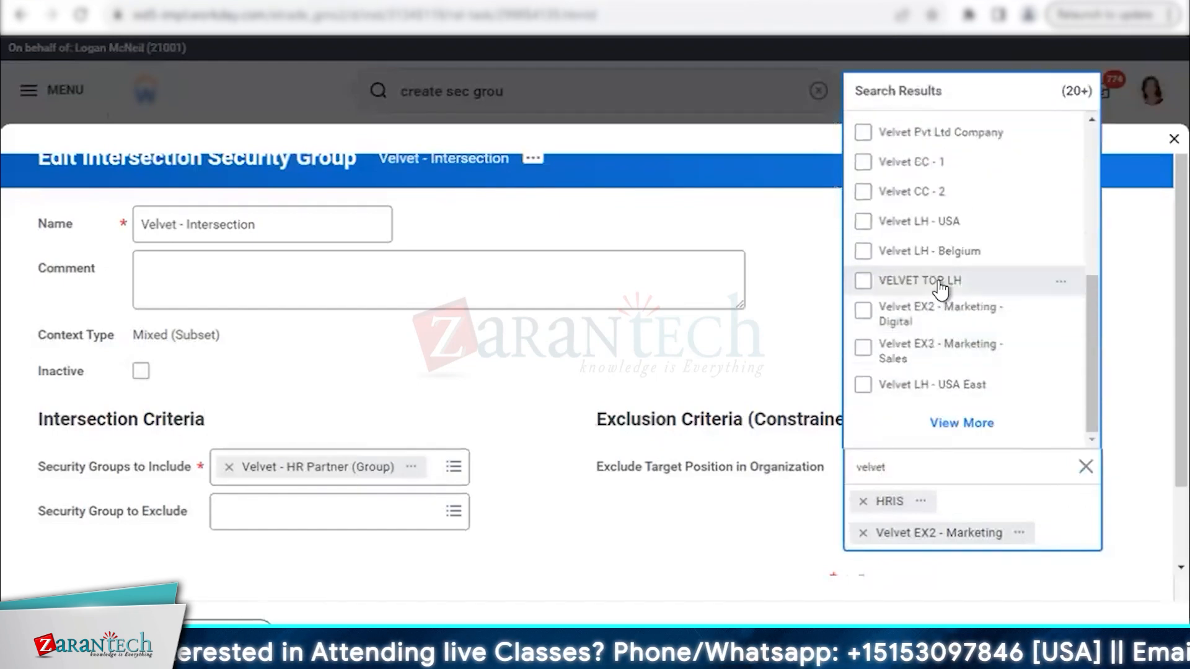
pyautogui.click(943, 253)
pyautogui.click(763, 340)
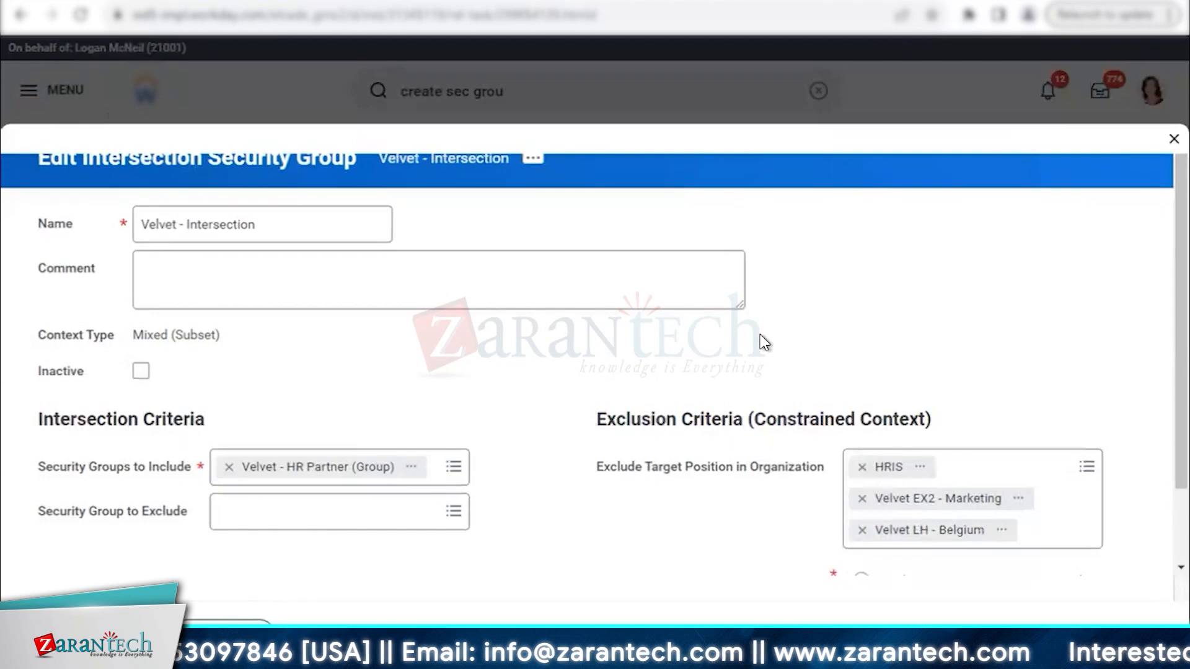
pyautogui.scroll(-2, 760, 339)
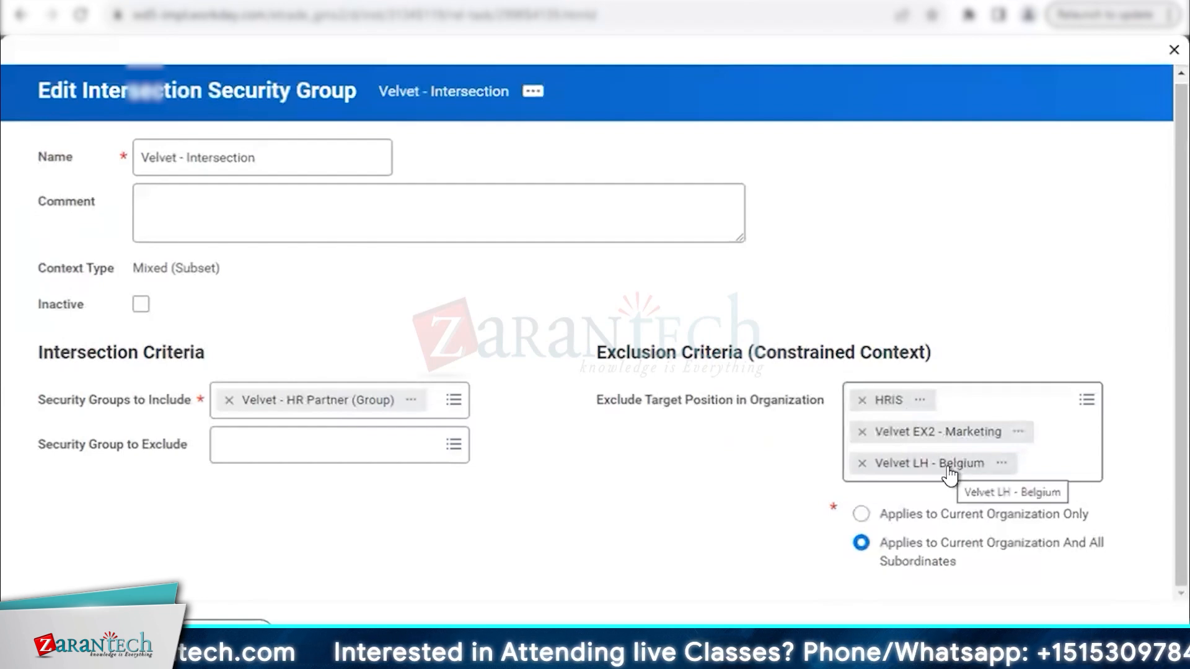
pyautogui.click(862, 463)
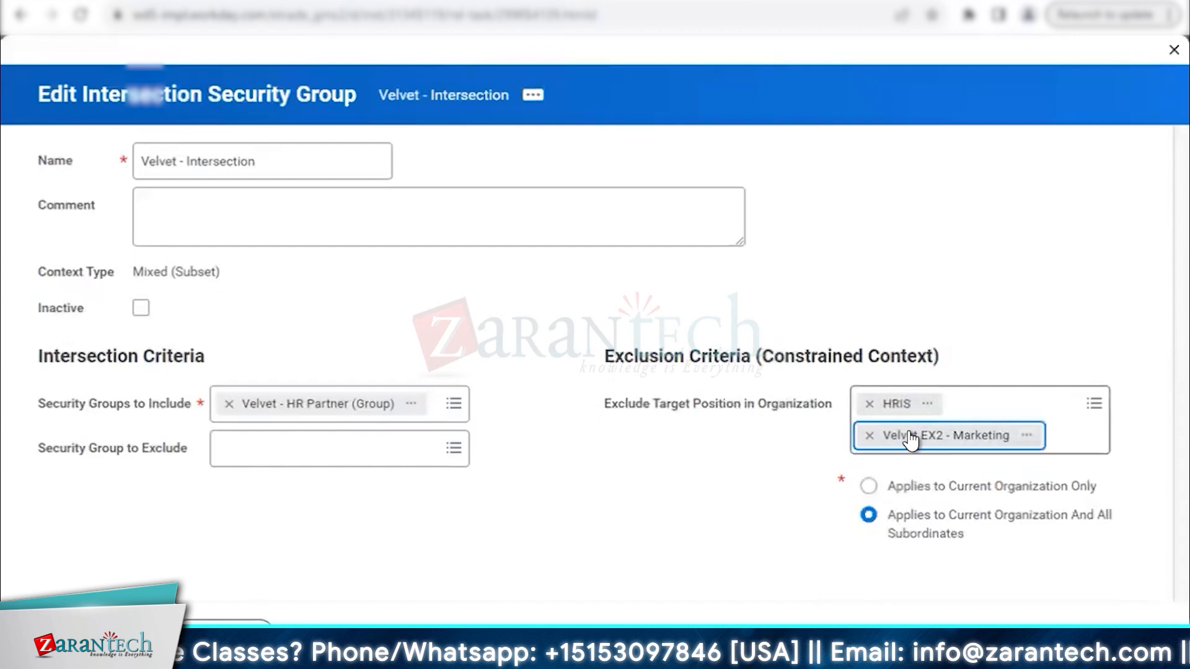
# Step: Save the security group's updated exclusion criteria and open the related actions of the excluded HRIS organization
pyautogui.click(701, 457)
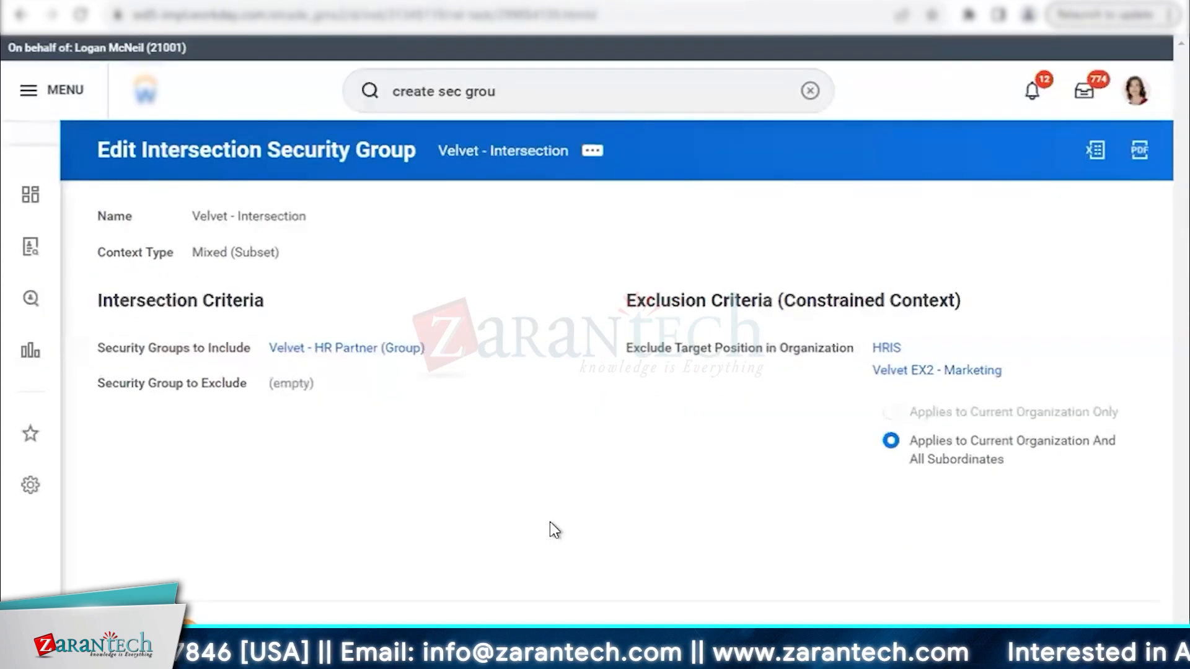
pyautogui.moveTo(917, 352)
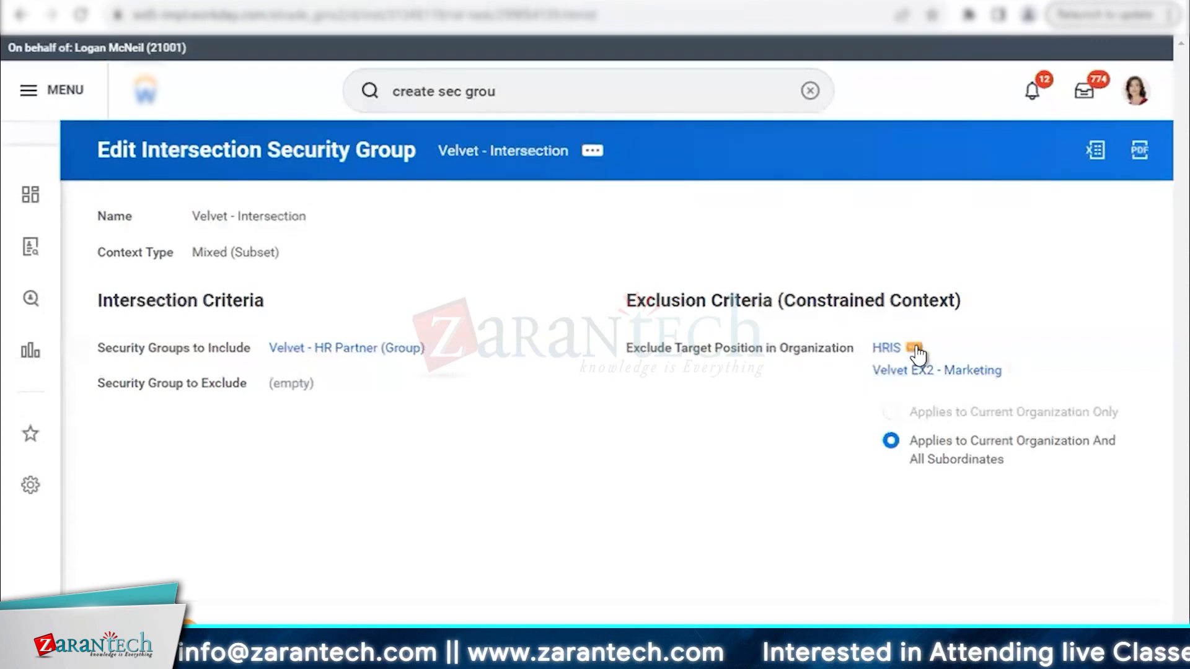
pyautogui.click(915, 349)
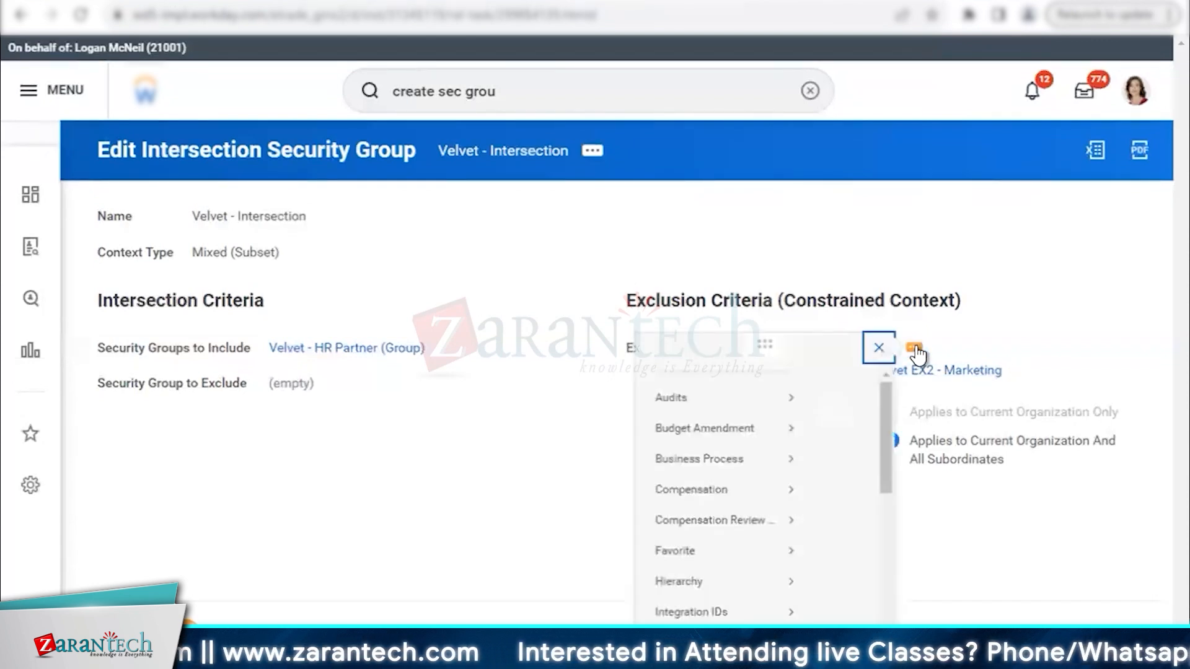